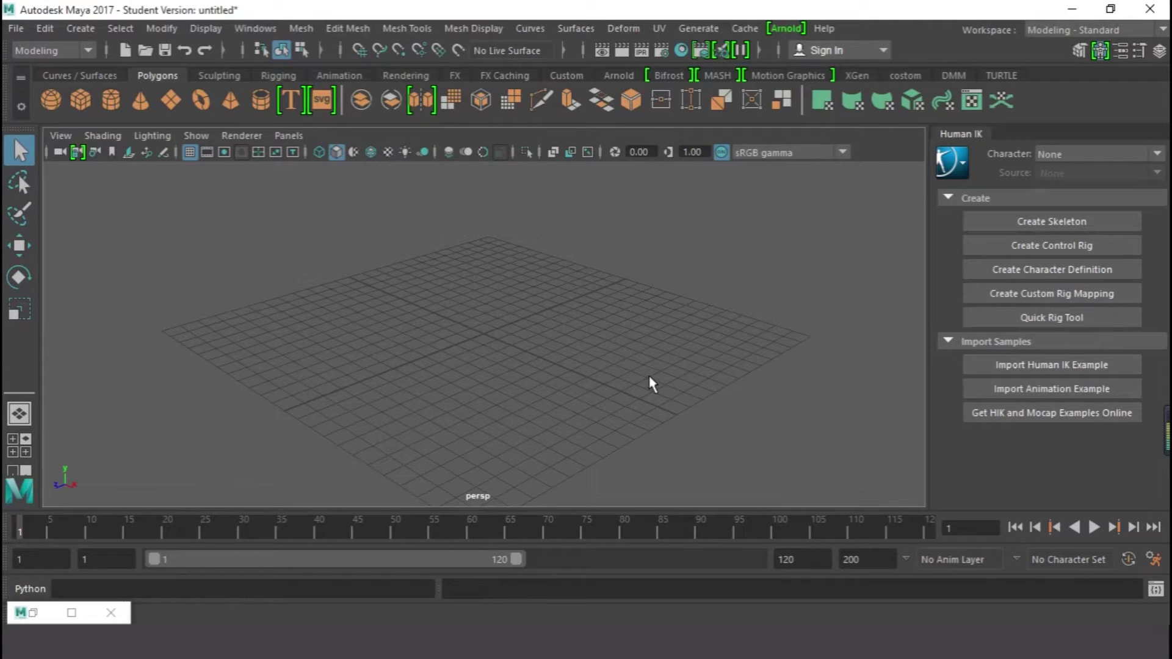
- Open the 2.8 MB character FBX file from the Desktop
alt+drag(652, 383, 630, 387)
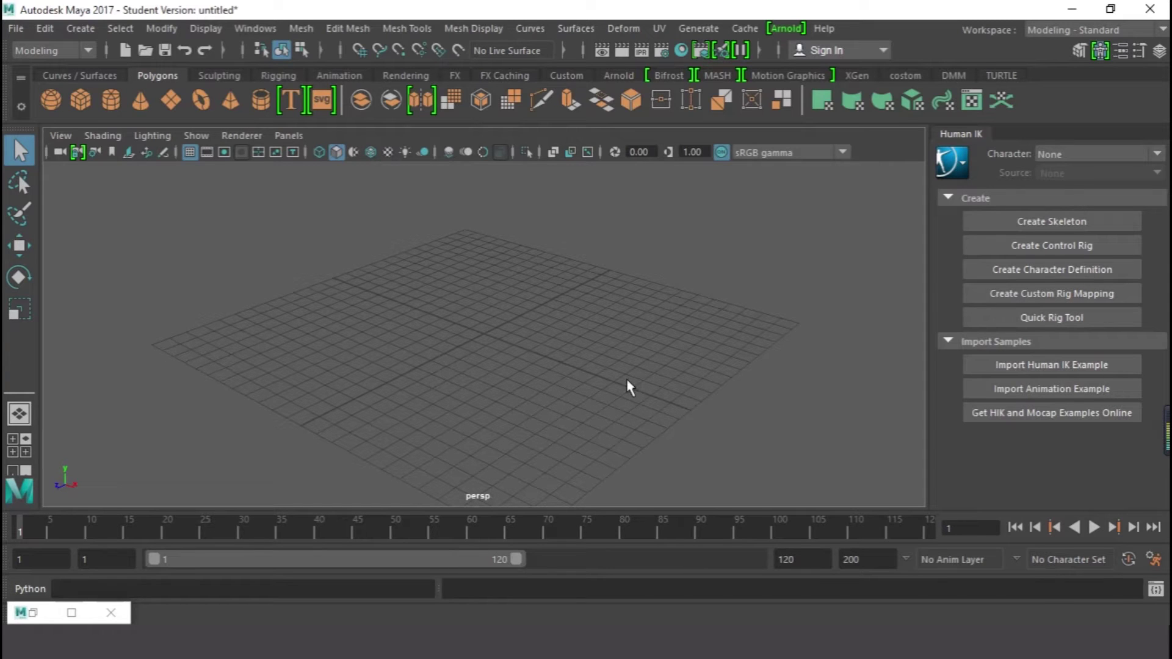
key(ctrl+o)
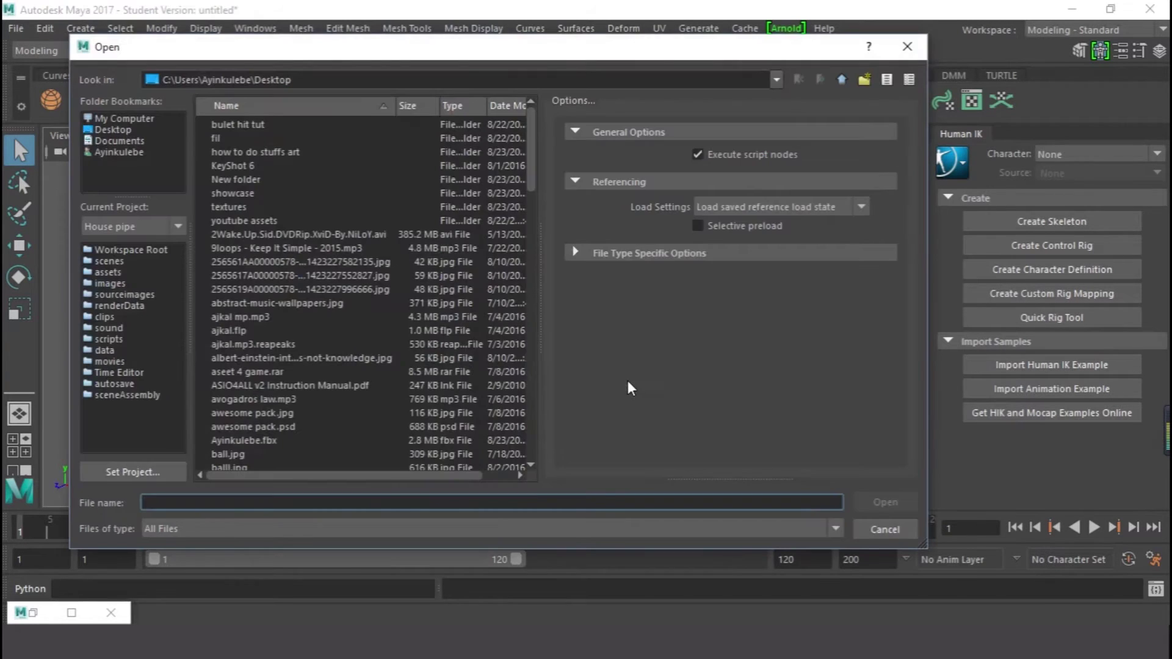
click(254, 442)
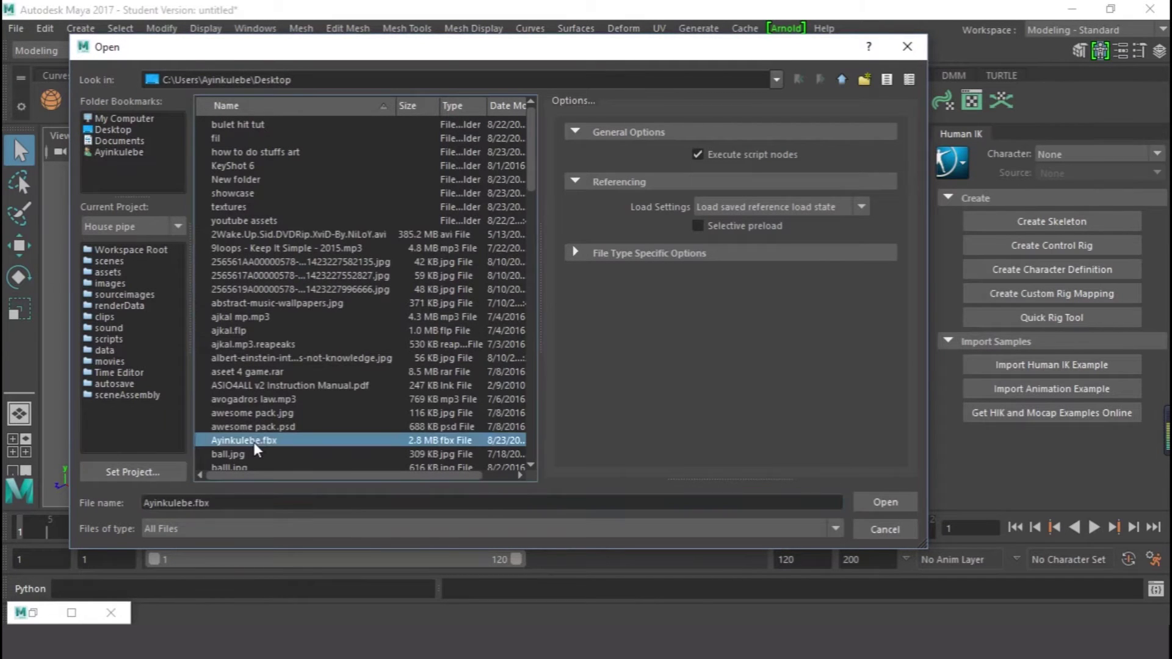
click(896, 498)
click(581, 327)
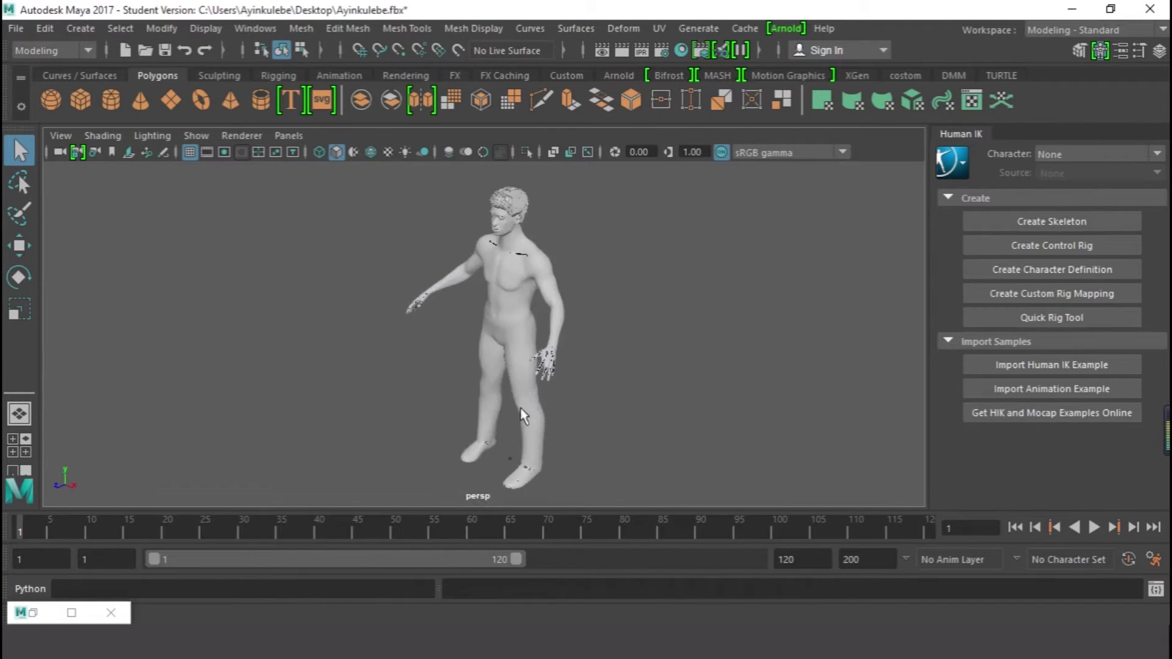
alt+drag(513, 420, 489, 358)
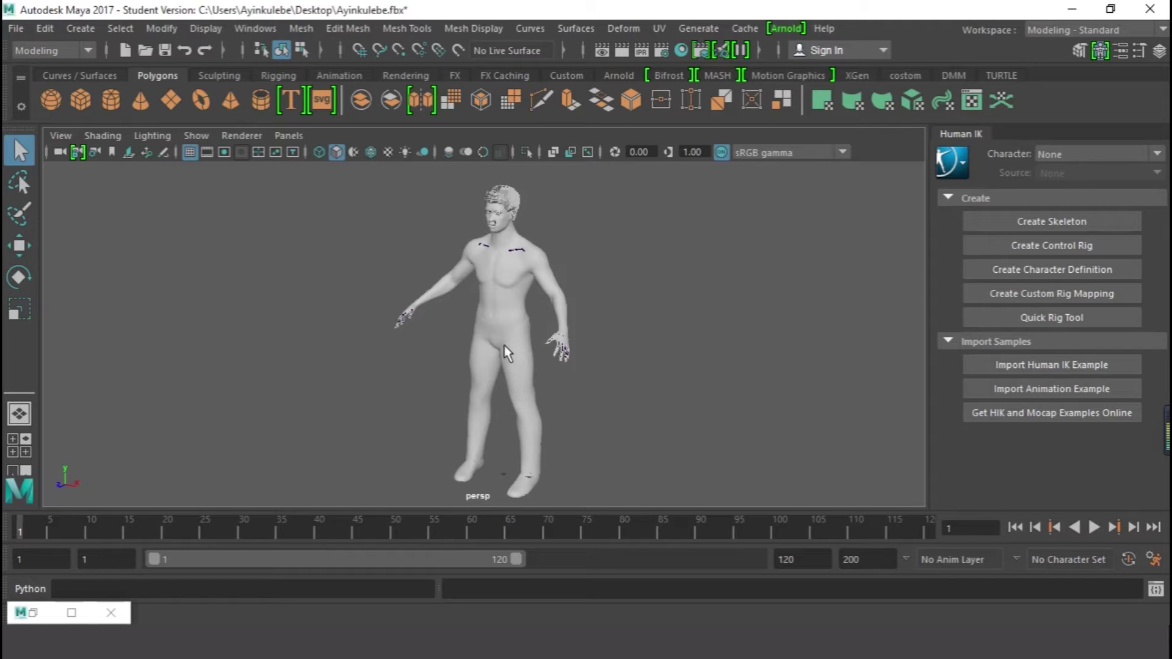
- Select the character's hips joint and turn on X-Ray Joints shading so the skeleton shows through the mesh
click(526, 362)
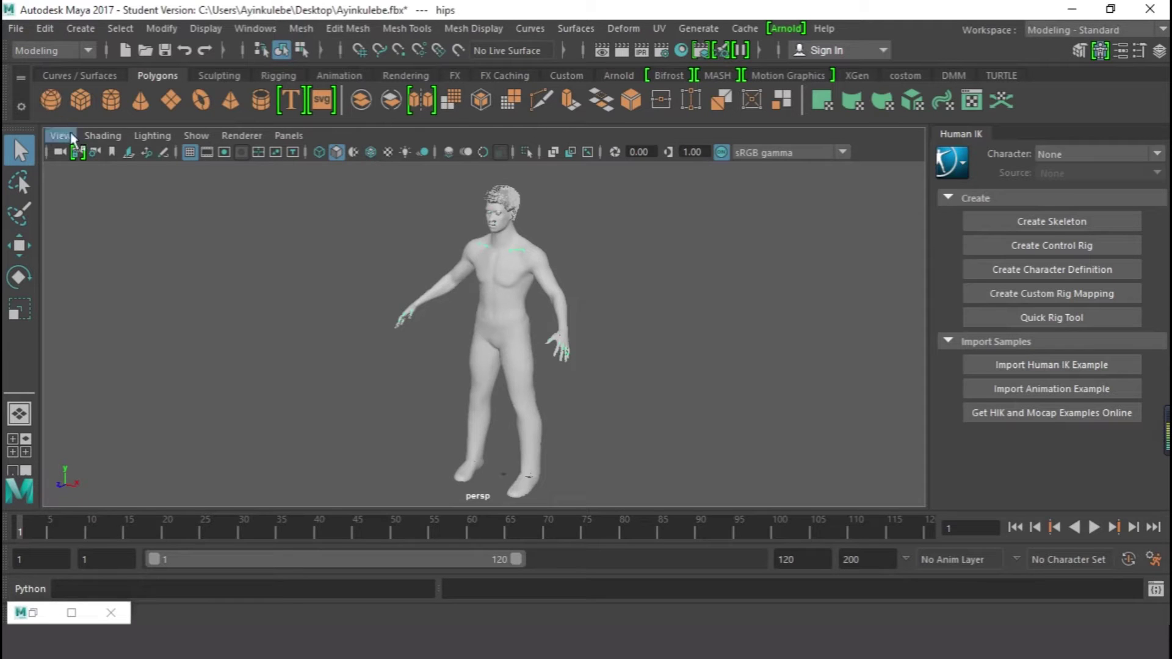
click(98, 135)
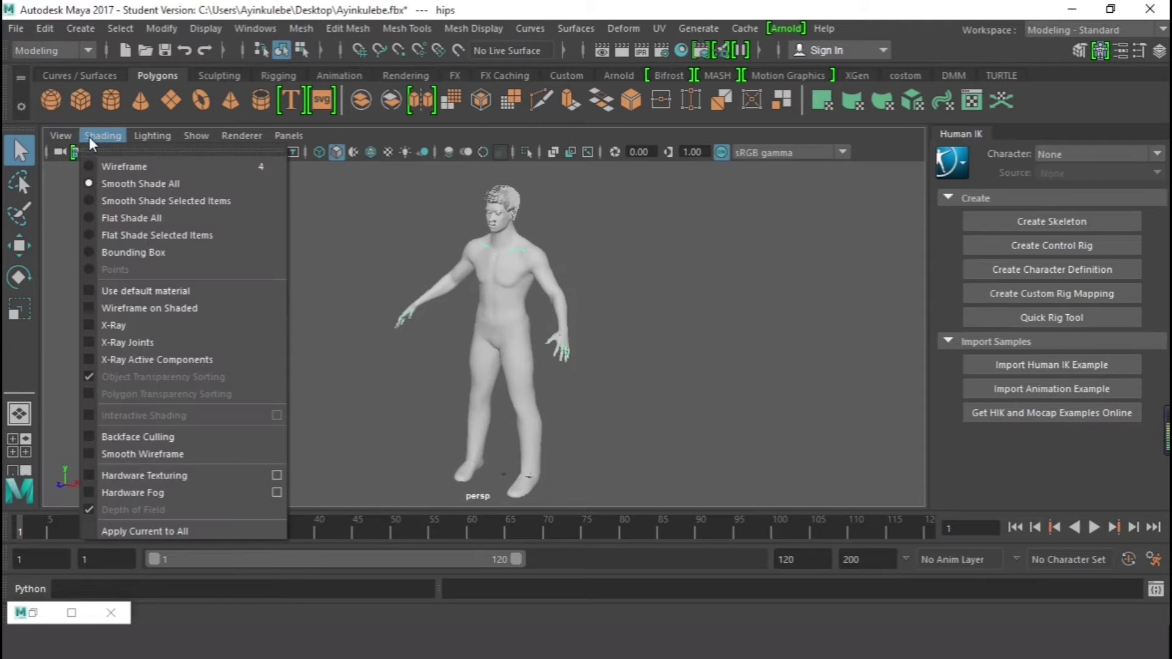
click(155, 346)
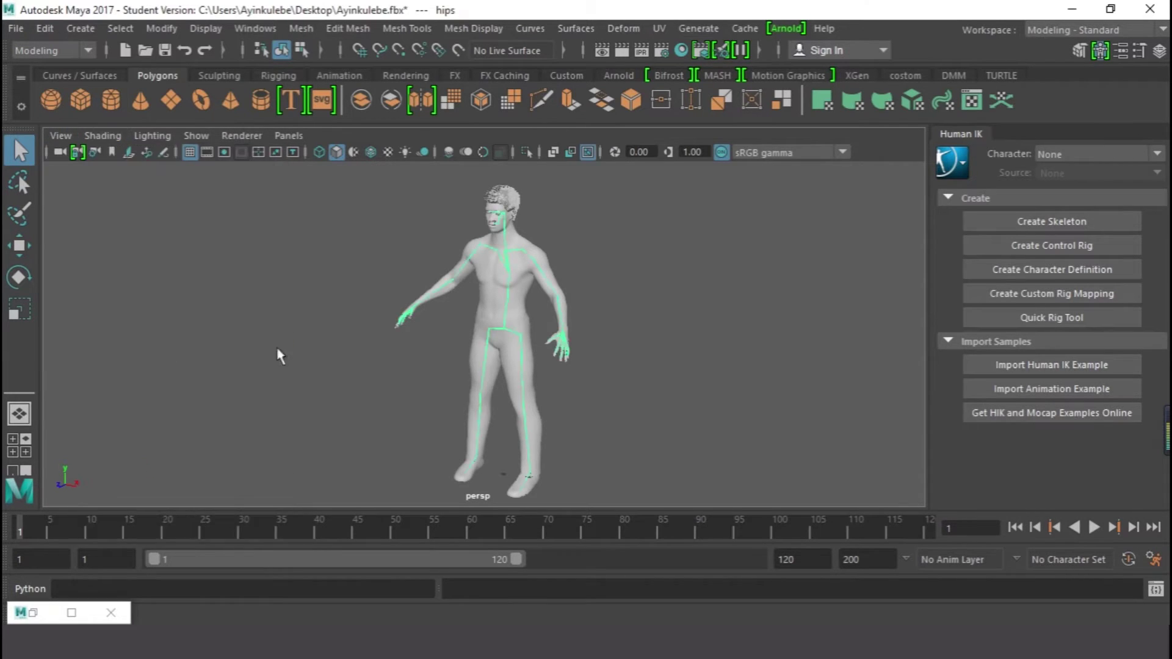
scroll(552, 310, up, 5)
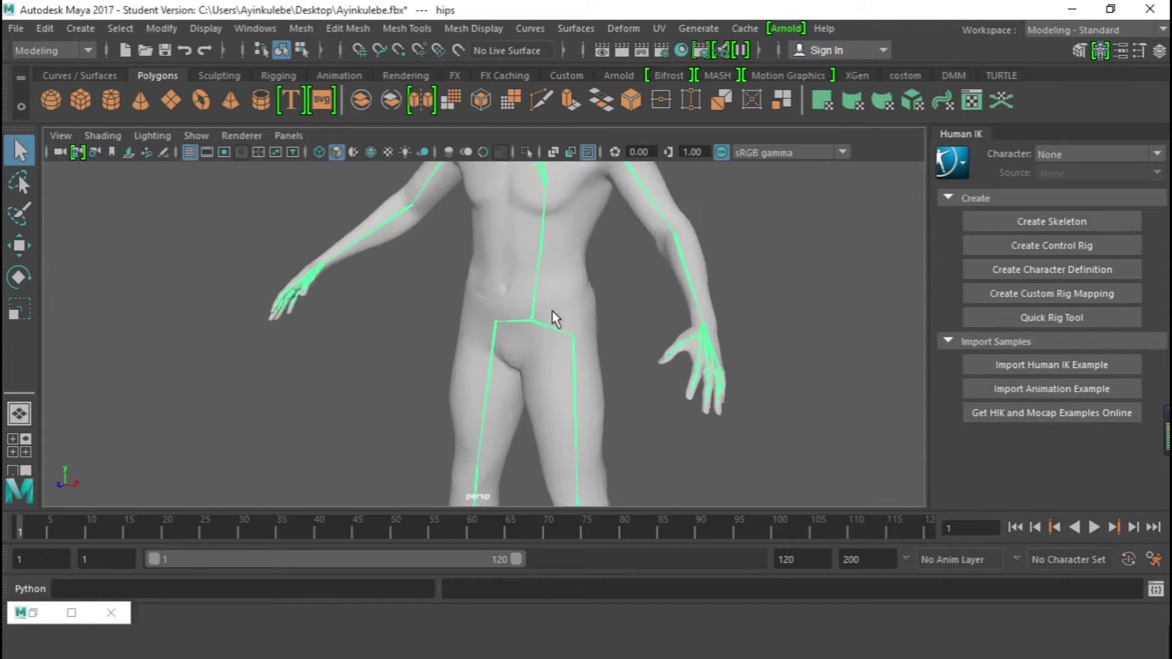
scroll(580, 354, down, 5)
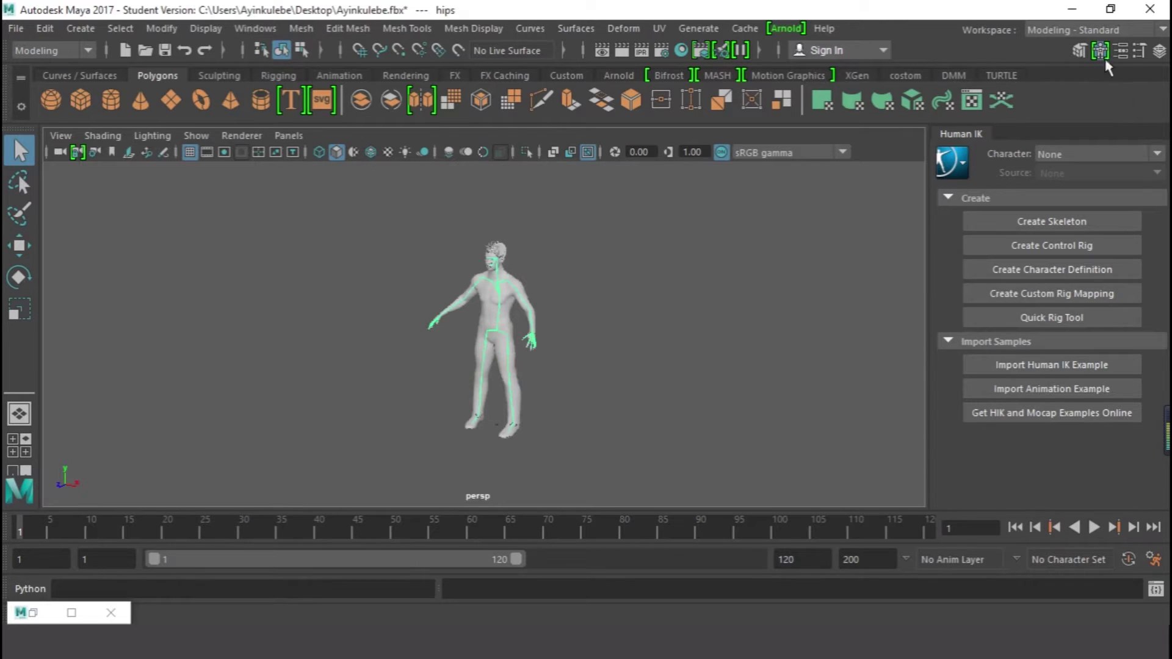
- Set Scale X, Y and Z of the hips joint to 0.2
click(1159, 50)
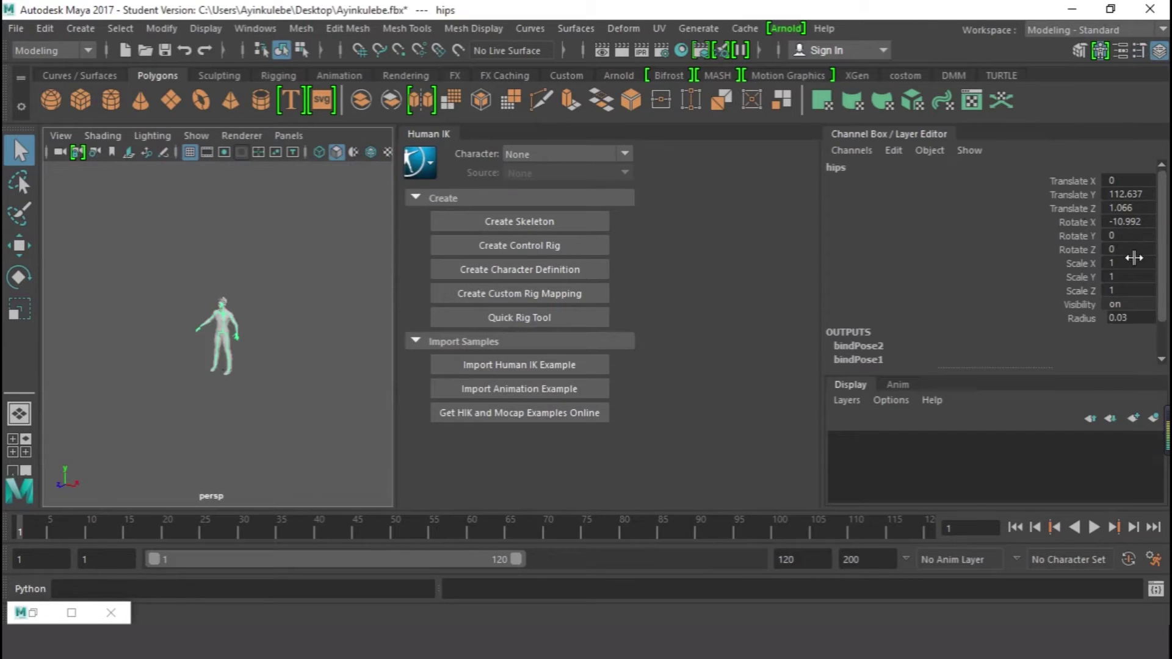
drag(1128, 269, 1133, 286)
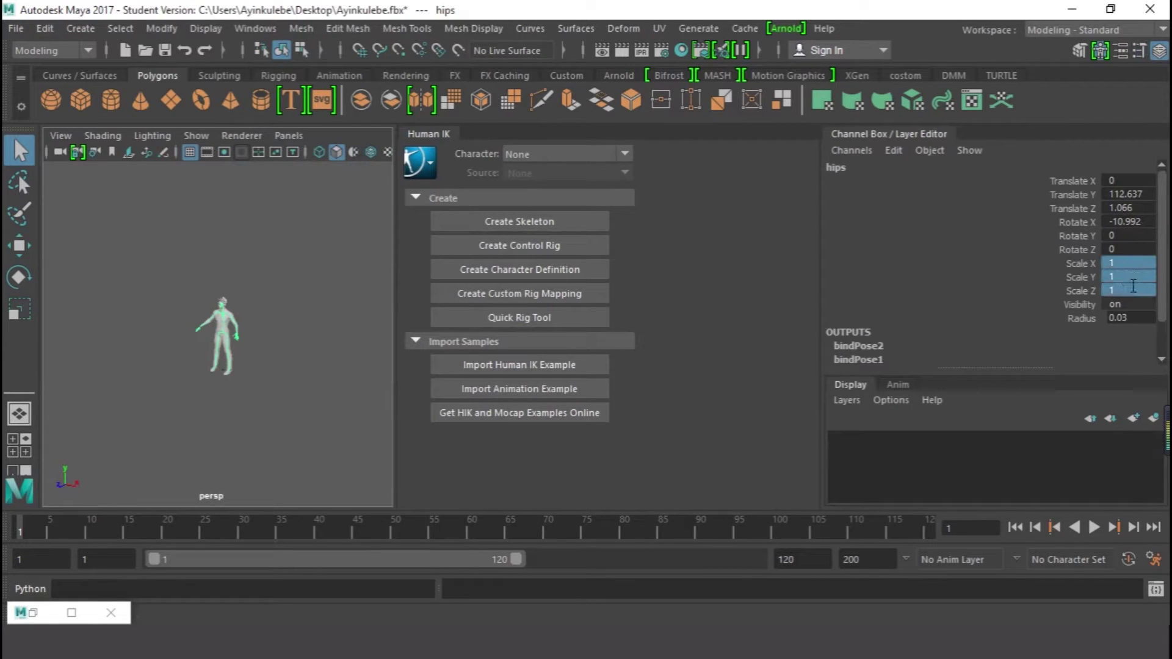
key(Return)
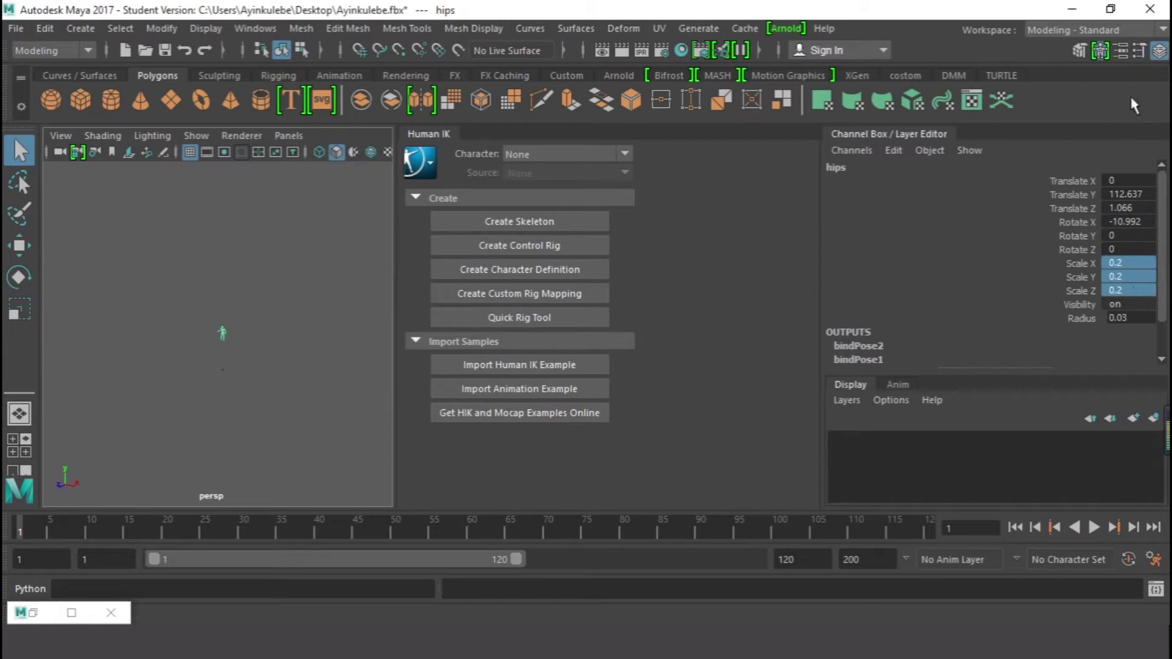
click(1160, 50)
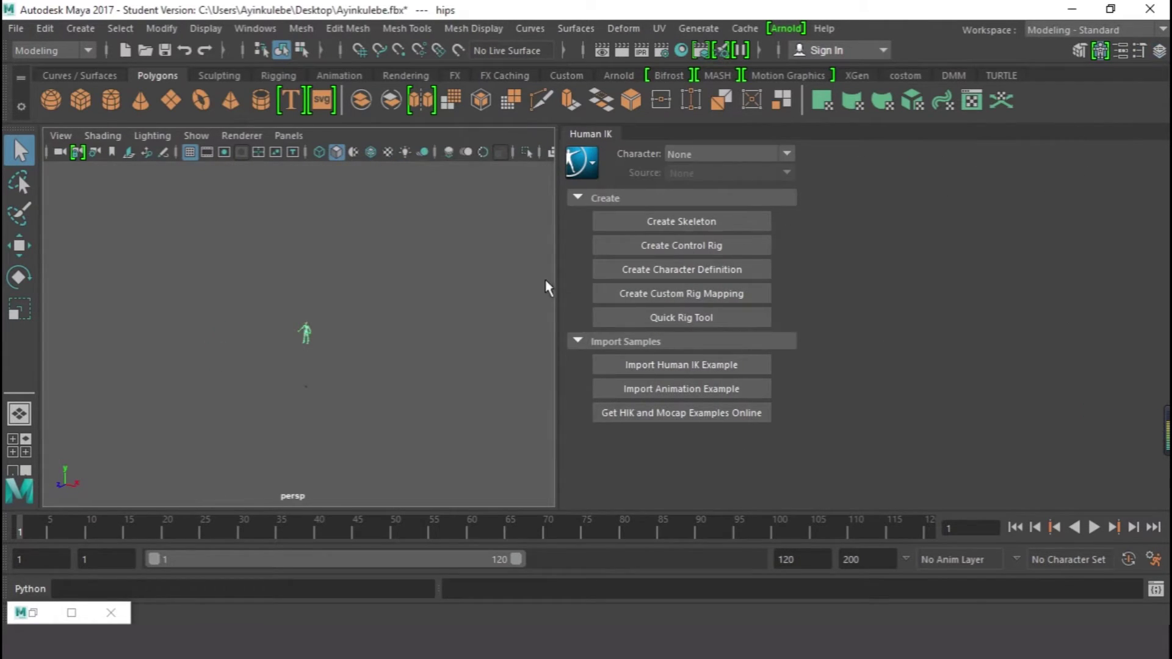
- Widen the perspective viewport and hide the Human IK editor
drag(546, 287, 928, 287)
scroll(488, 421, up, 5)
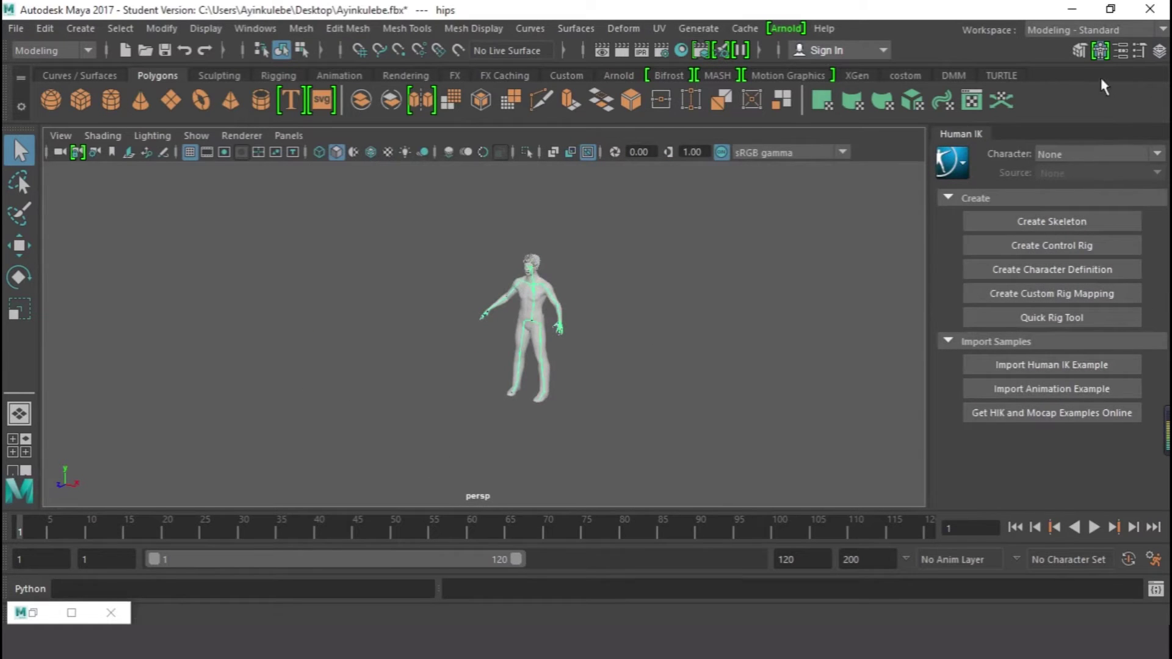
click(1101, 50)
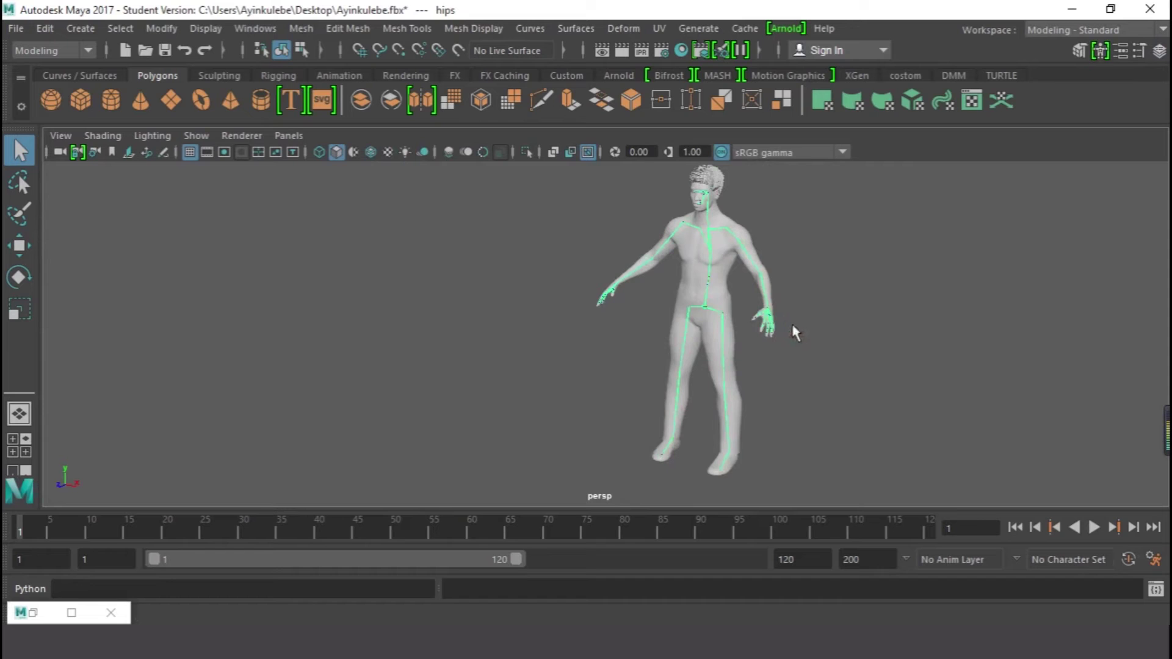
scroll(746, 354, down, 6)
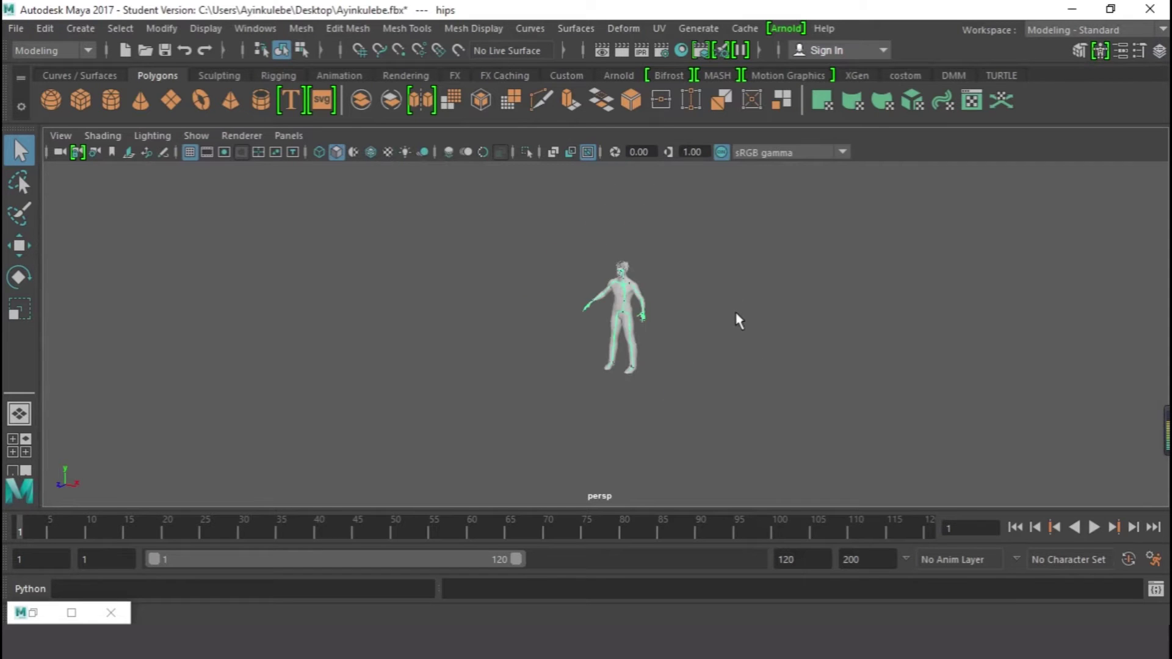
- Move the hips joint straight down to bring the floating character toward the ground plane
key(w)
drag(627, 236, 618, 320)
key(space)
scroll(631, 403, down, 5)
drag(618, 281, 623, 248)
scroll(618, 296, up, 5)
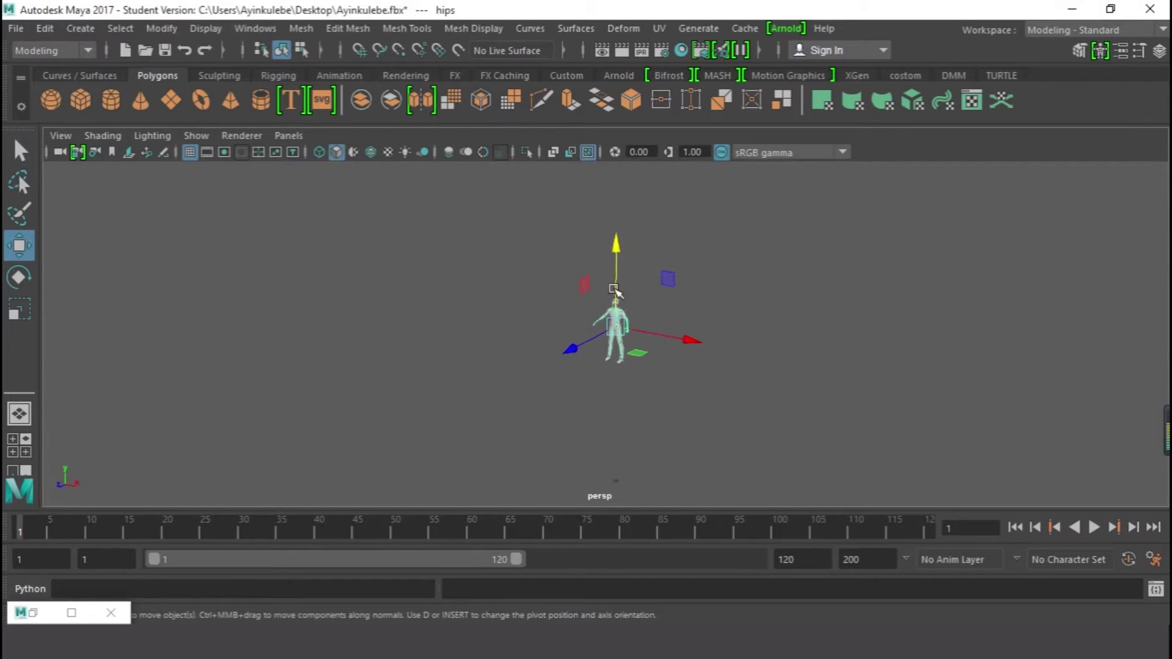
alt+middle_drag(660, 464, 664, 381)
drag(630, 167, 647, 410)
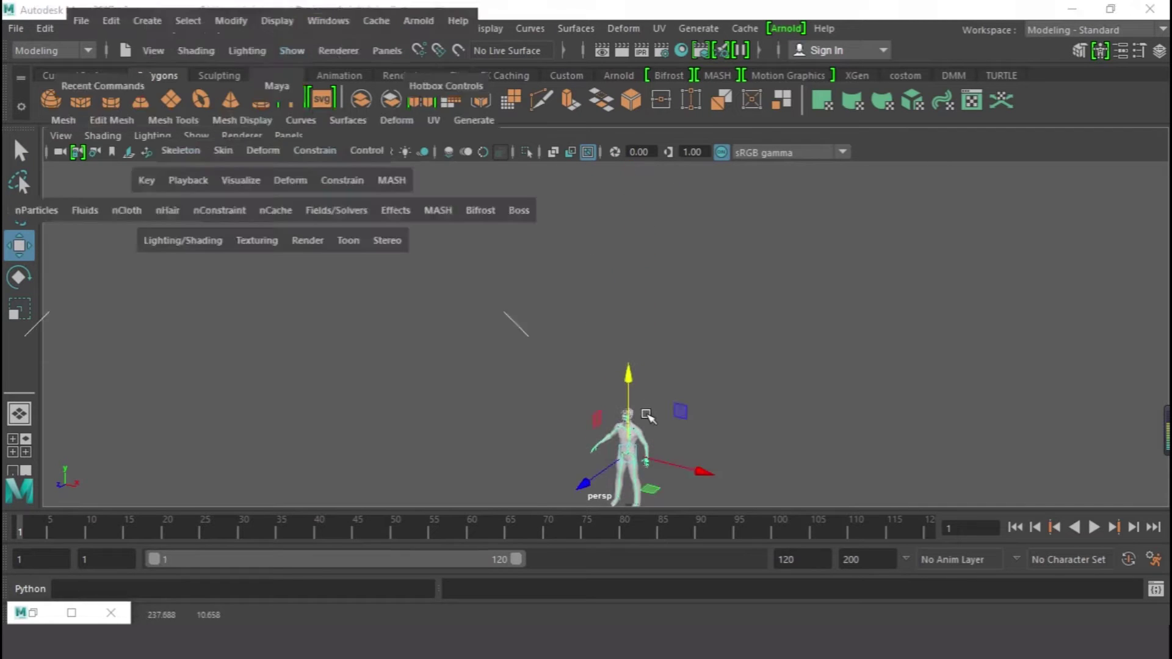
- Check the height of the character's feet against the ground line in the side view, adjust it vertically, and return to the perspective view
key(space)
key(space)
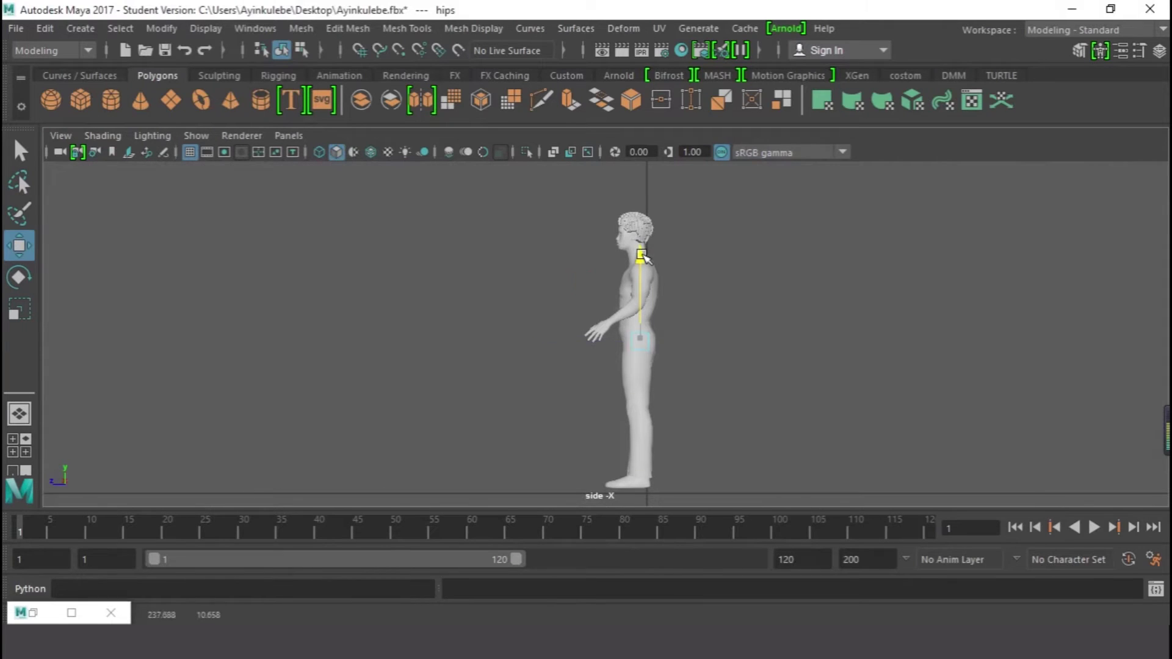
key(space)
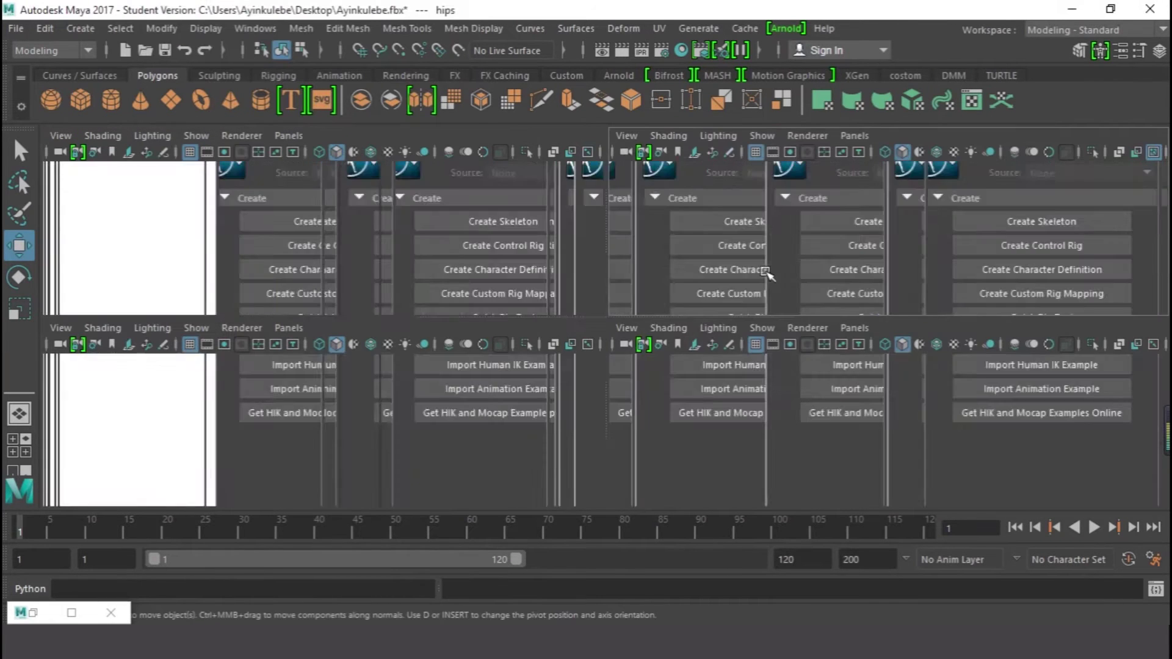
key(space)
alt+middle_drag(622, 403, 605, 335)
scroll(570, 310, up, 4)
alt+drag(572, 406, 638, 426)
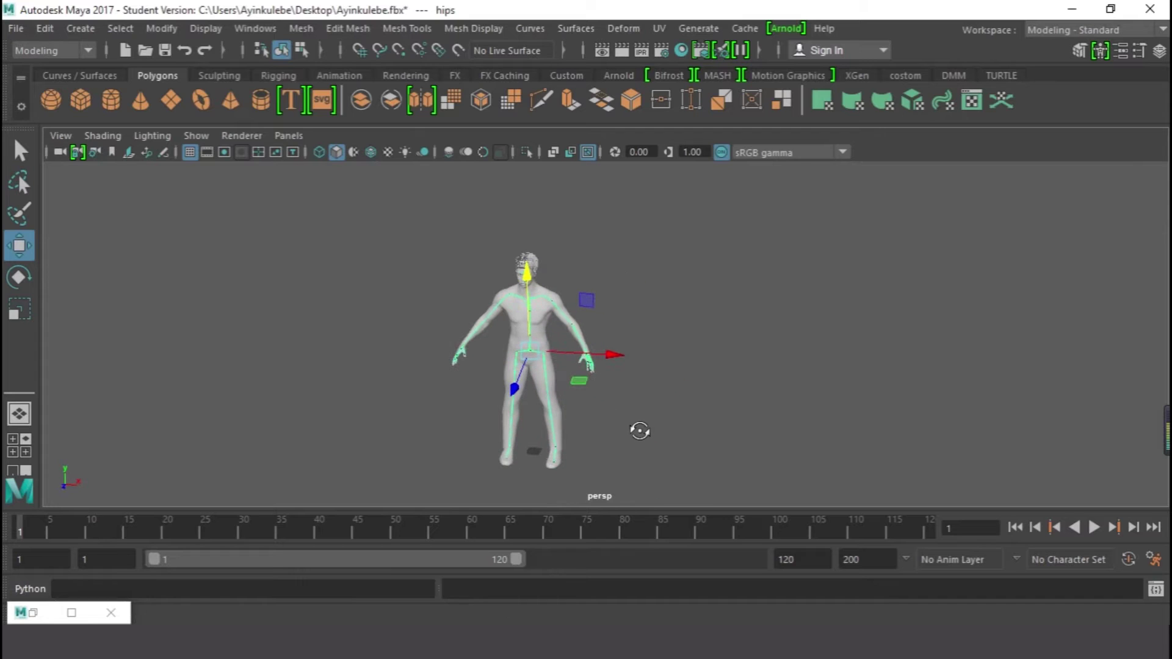
- Turn on textured display in the perspective view and inspect the character's upper body
click(388, 152)
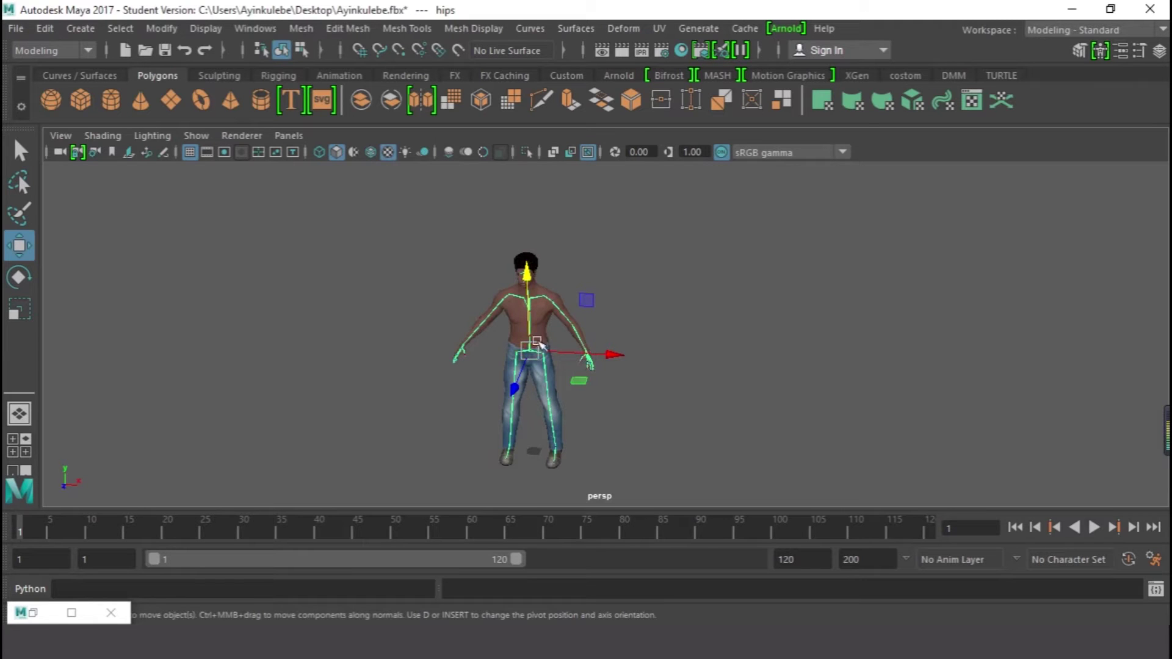
alt+drag(670, 336, 619, 330)
scroll(491, 252, up, 2)
alt+middle_drag(450, 249, 596, 329)
scroll(557, 249, up, 2)
alt+middle_drag(555, 250, 617, 361)
alt+drag(540, 323, 529, 241)
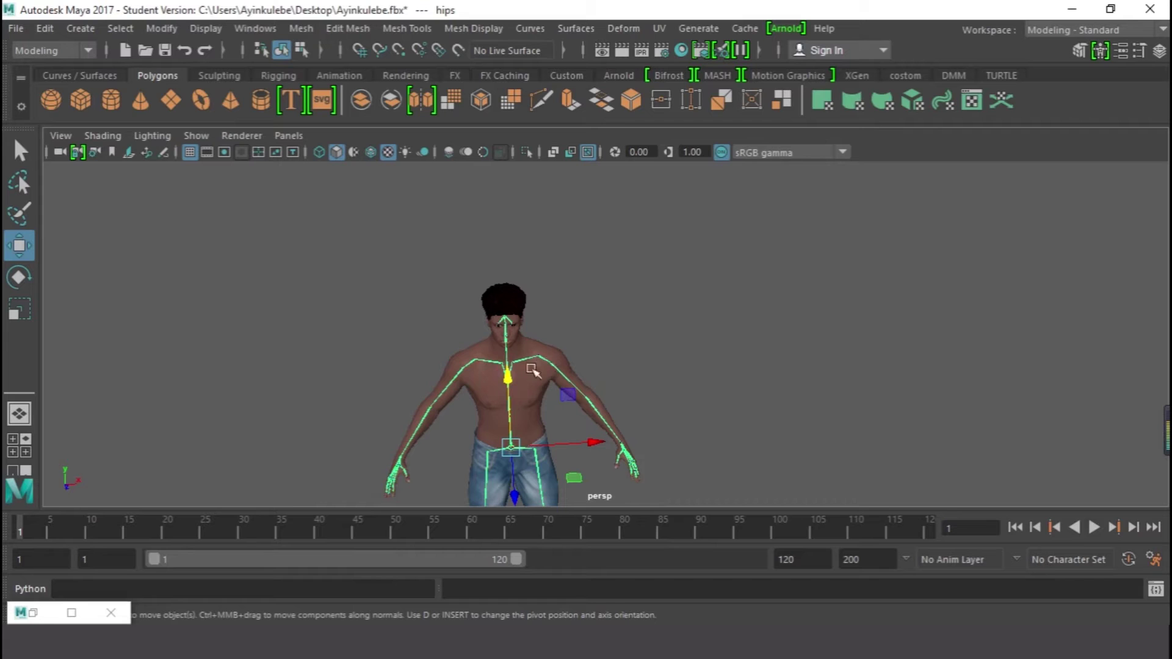
- Open the HumanIK editor and create a new character definition
click(256, 29)
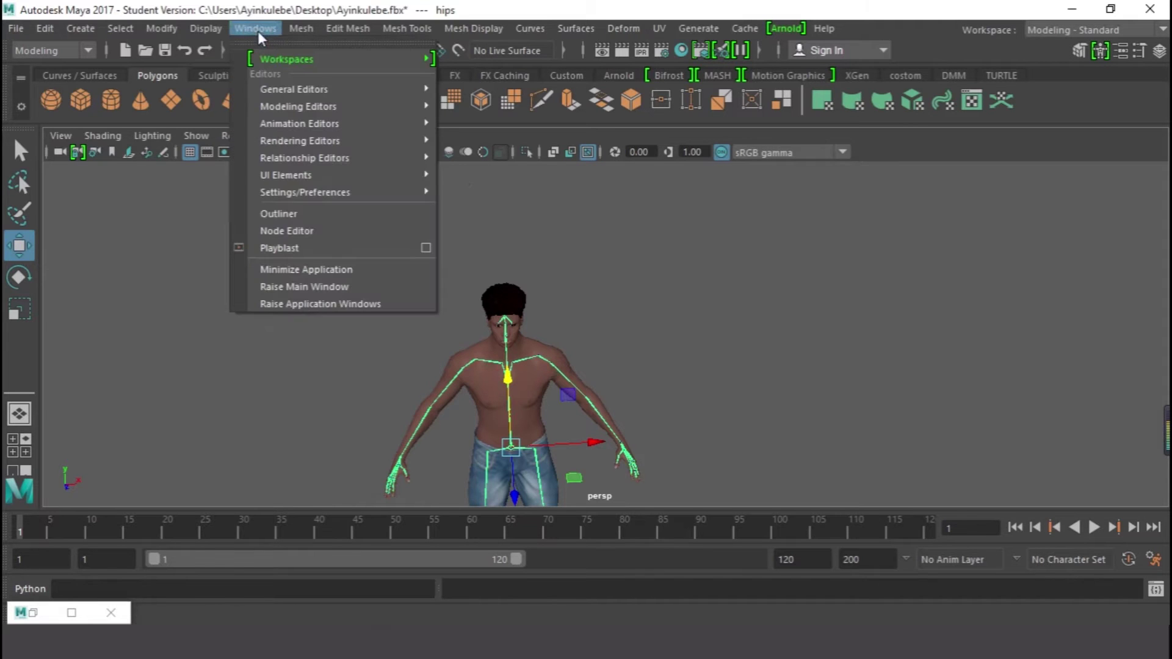
mouse_move(384, 135)
mouse_move(420, 124)
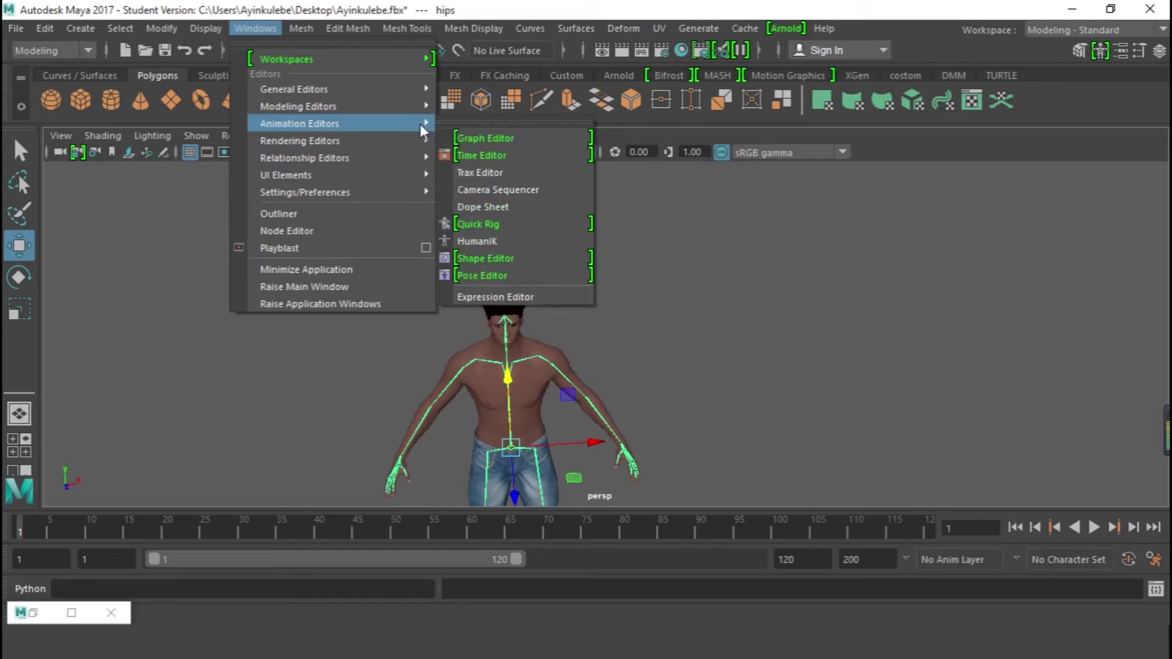
click(490, 241)
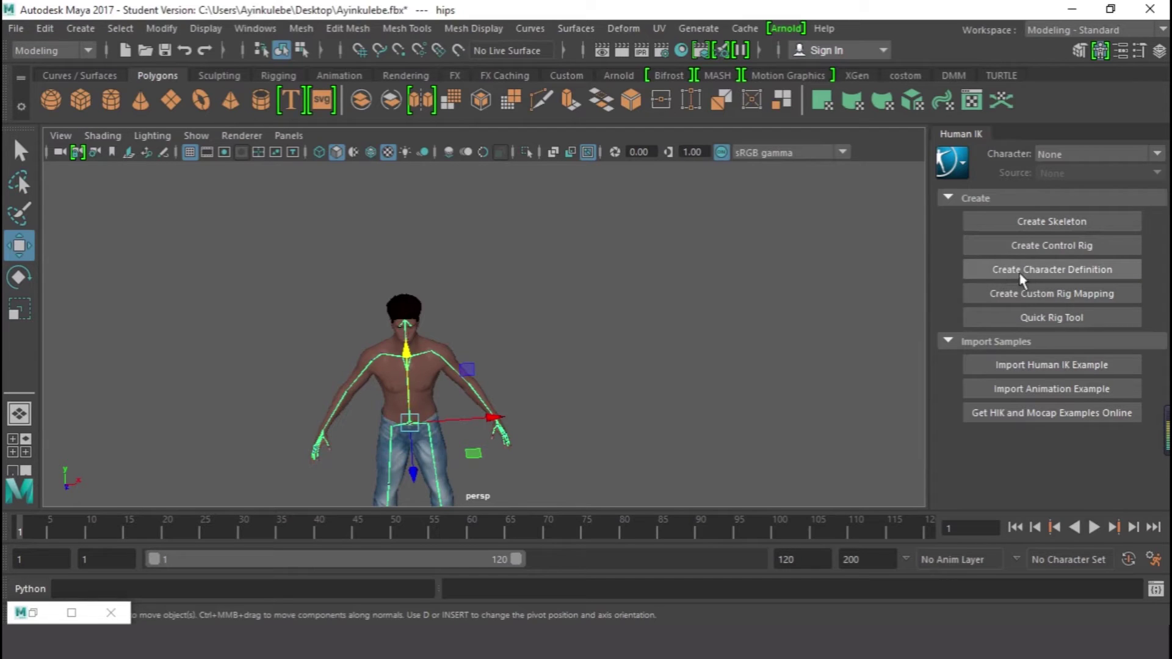
click(1083, 278)
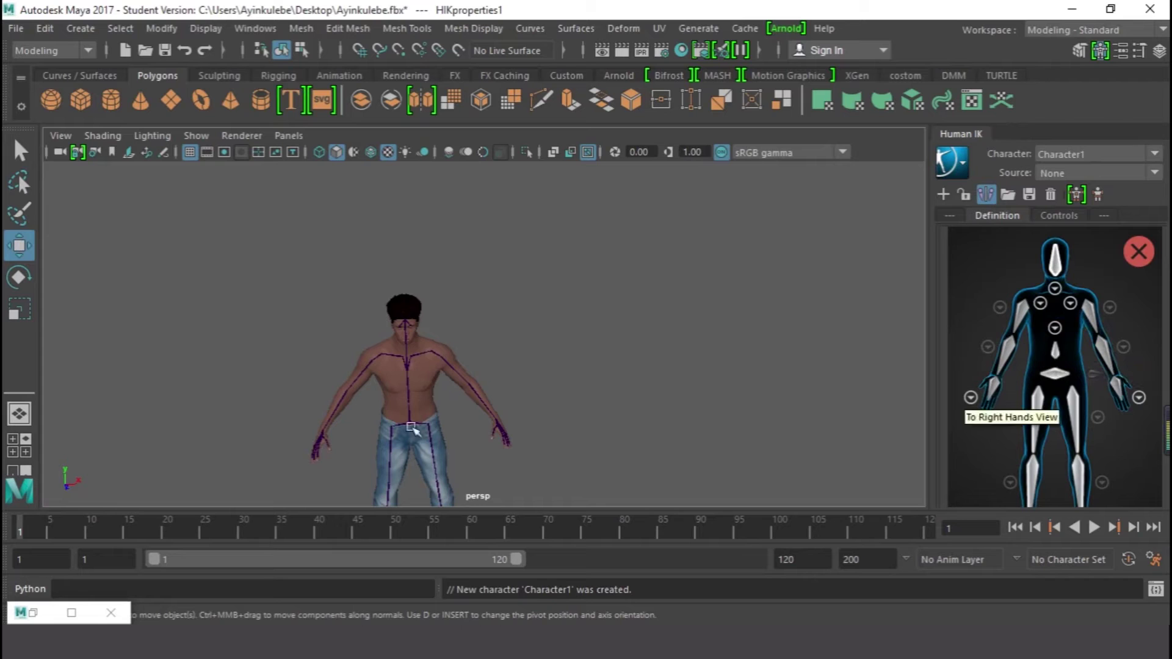
- Map the character's left upper arm, forearm and hand joints to the LeftArm, LeftForeArm and LeftHand slots of the HumanIK definition
scroll(415, 391, up, 5)
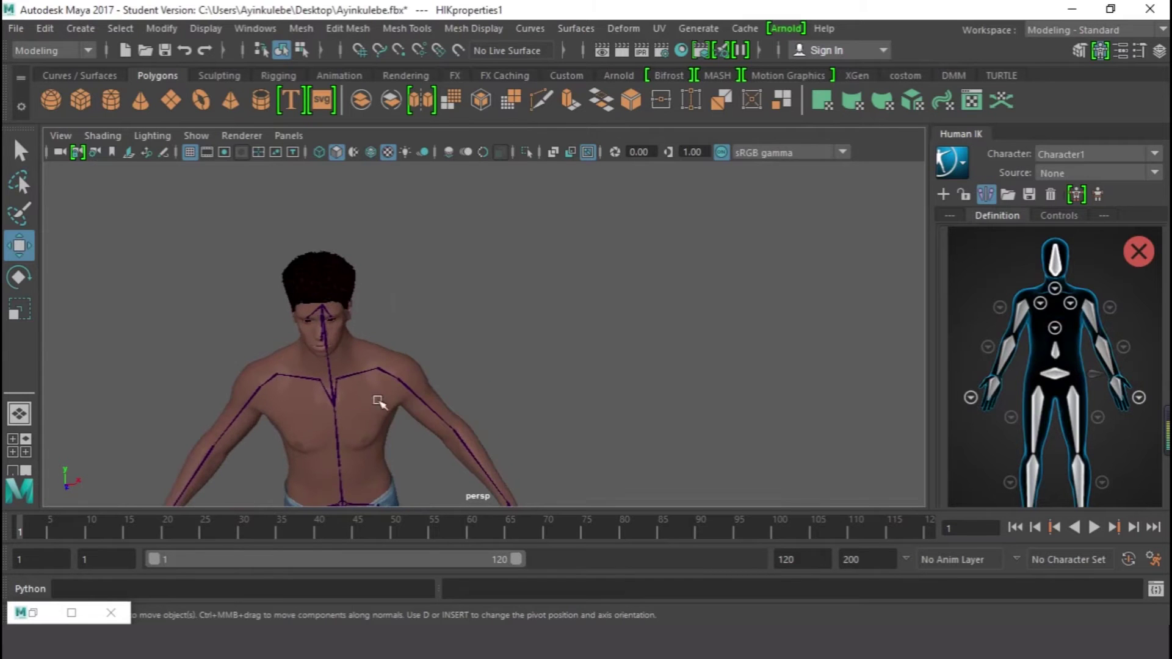
alt+middle_drag(378, 400, 658, 298)
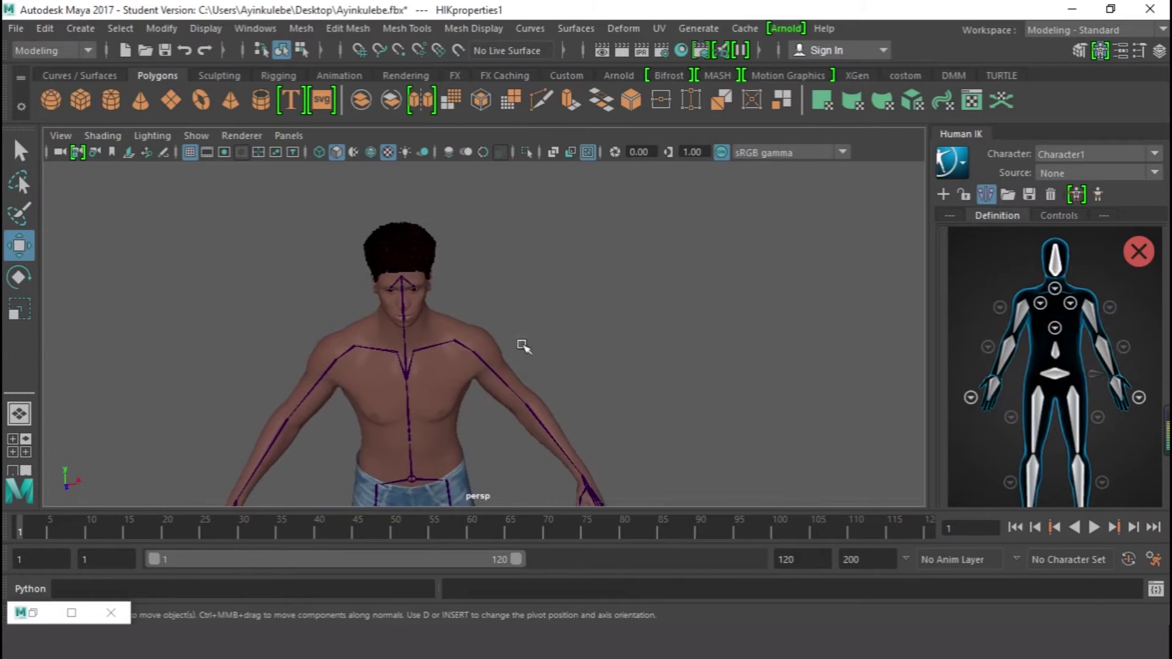
alt+middle_drag(389, 413, 477, 243)
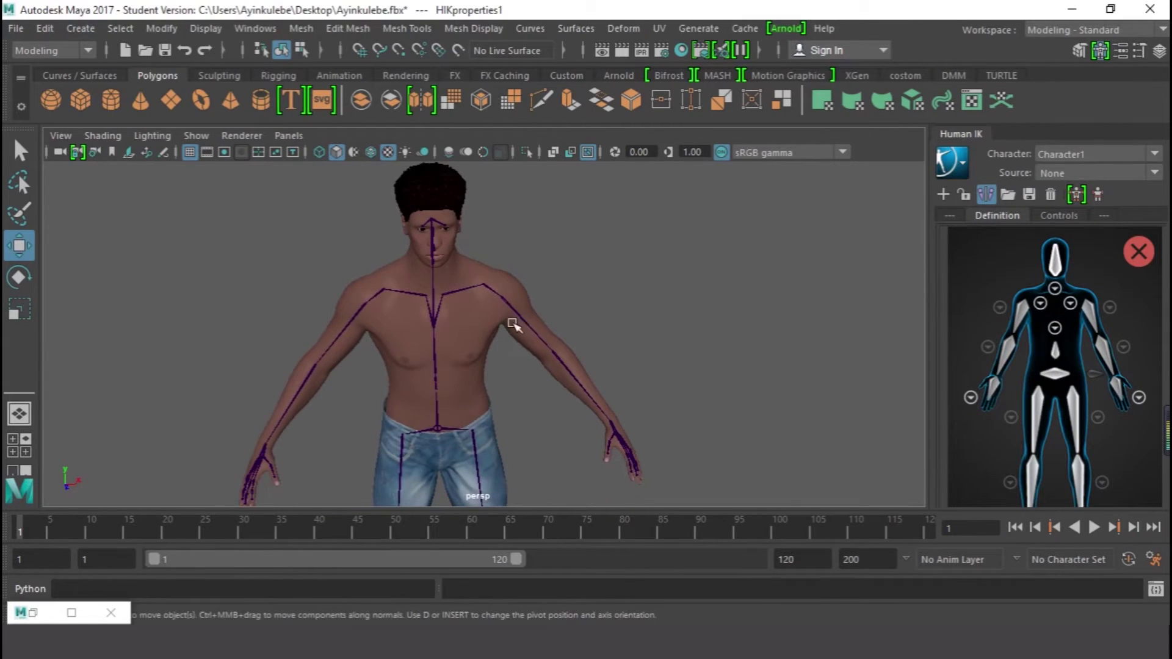
click(1090, 318)
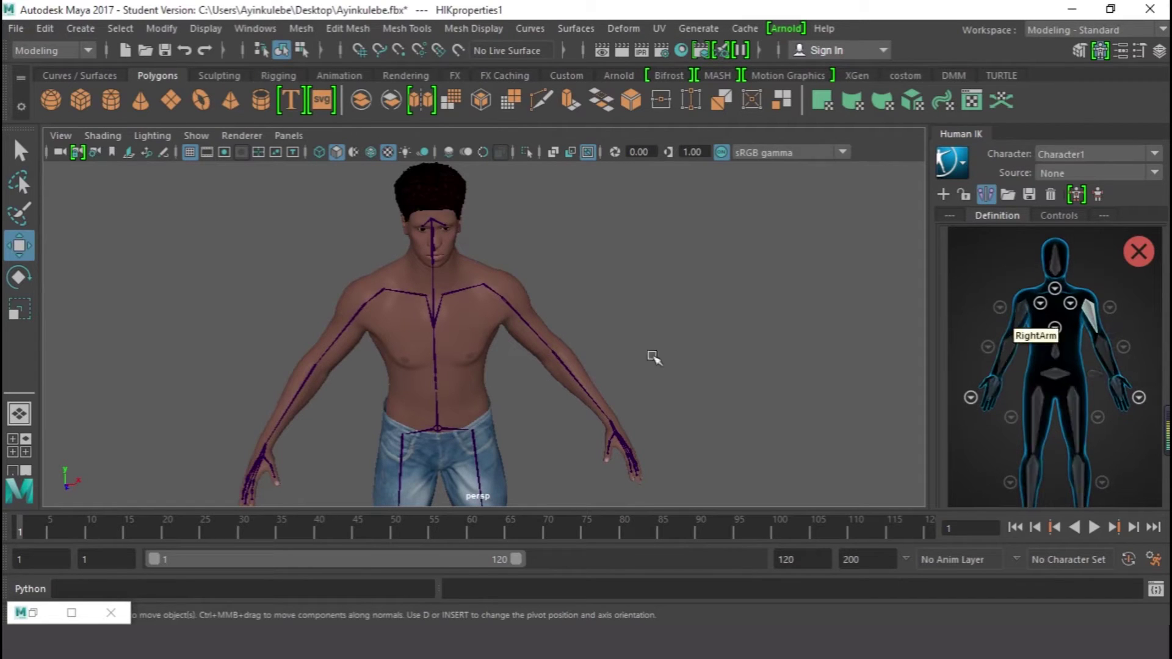
click(524, 324)
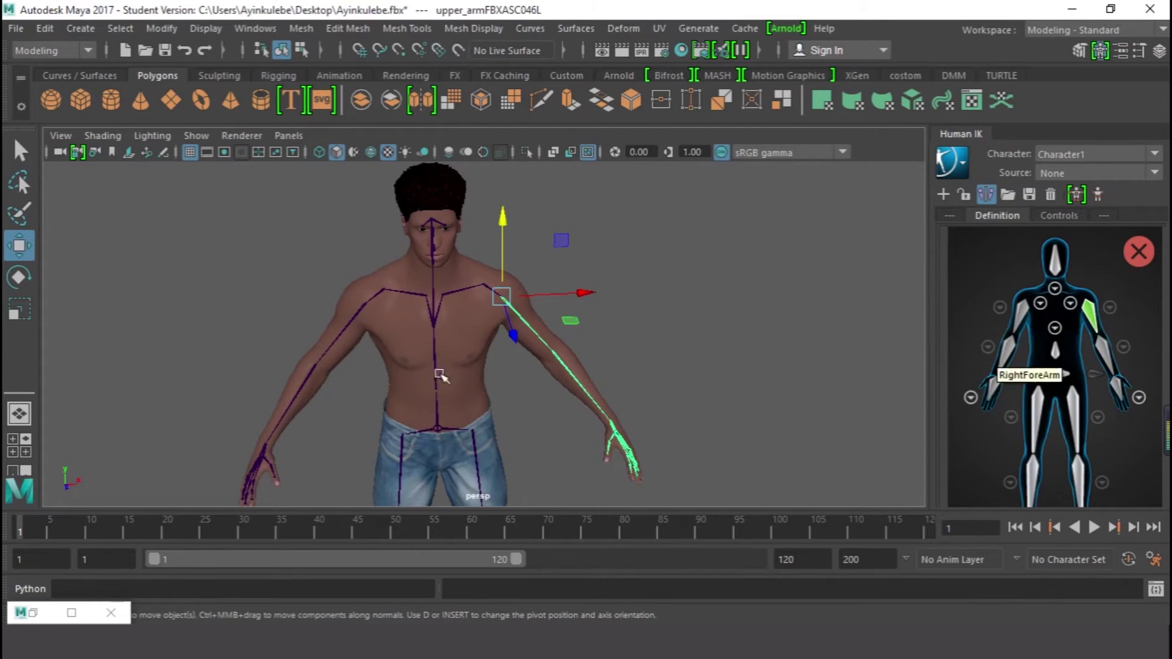
double_click(1105, 354)
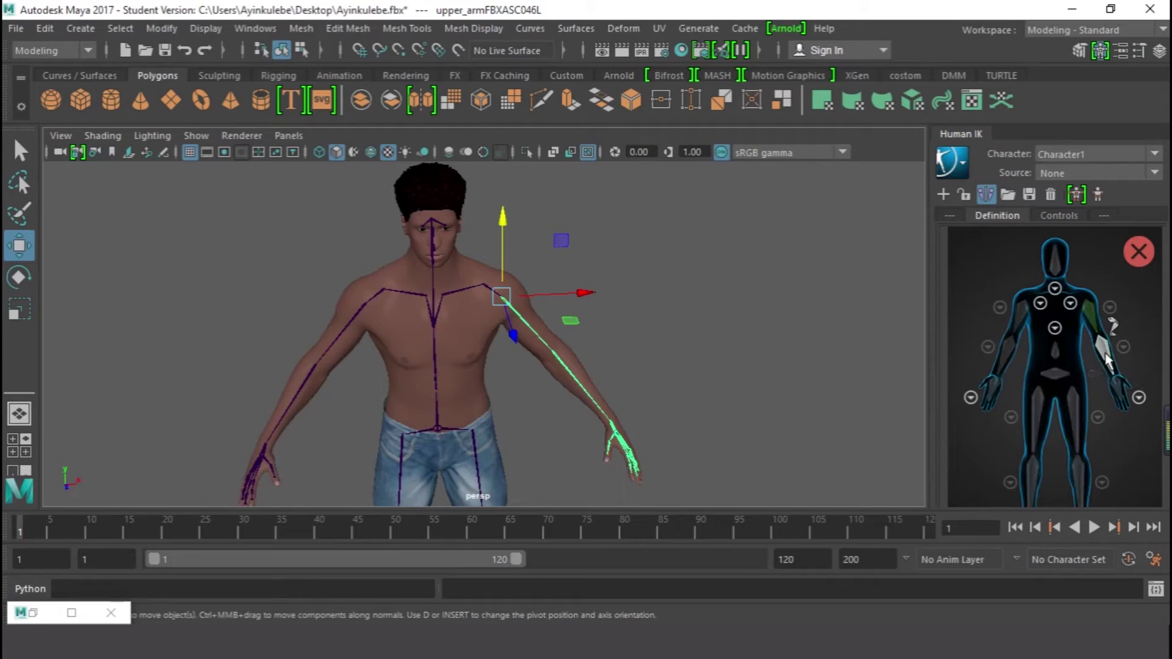
click(573, 376)
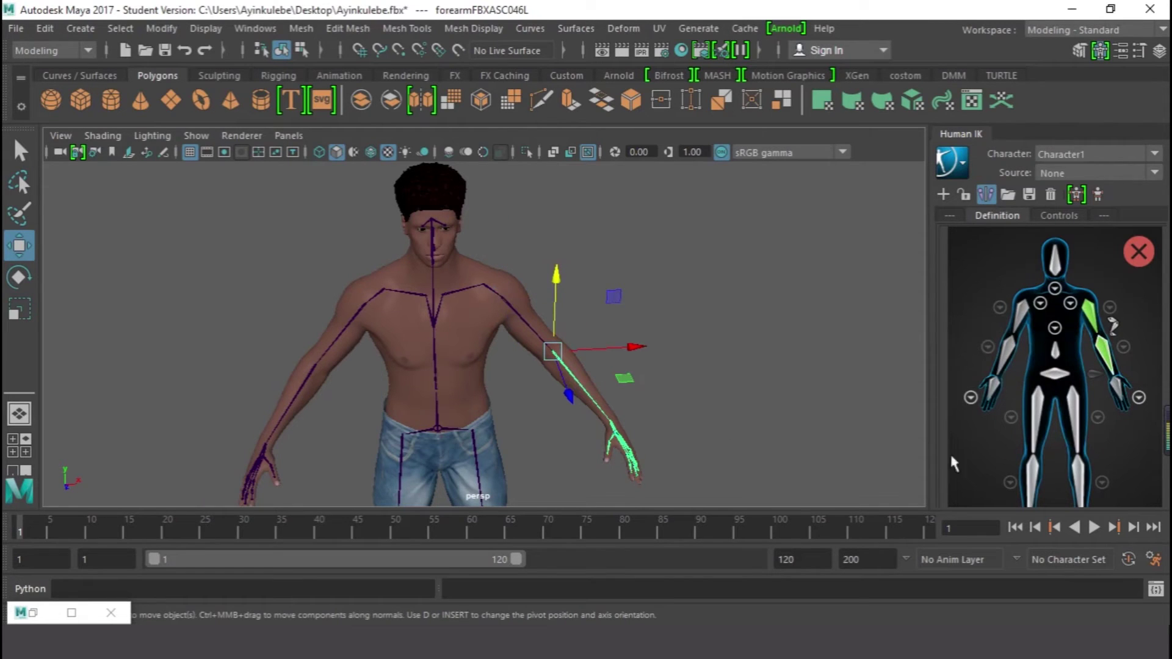
click(1119, 387)
click(611, 425)
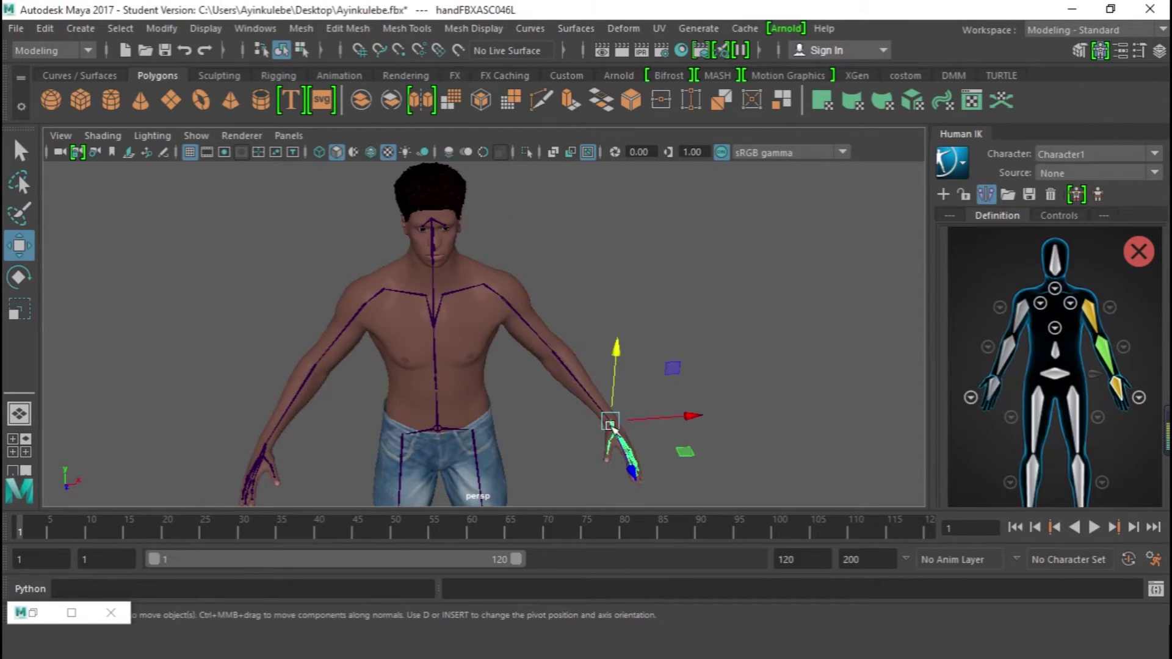
- Map the character's right upper arm, forearm and hand joints to the RightArm, RightForeArm and RightHand slots of the HumanIK definition
click(1021, 322)
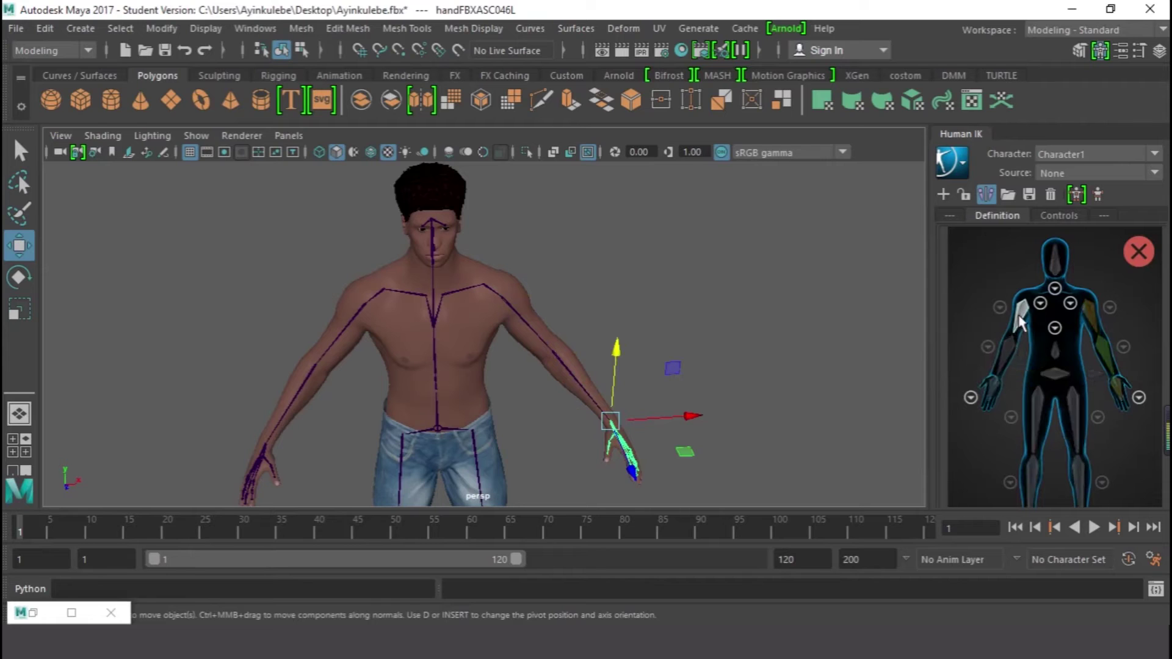
click(355, 317)
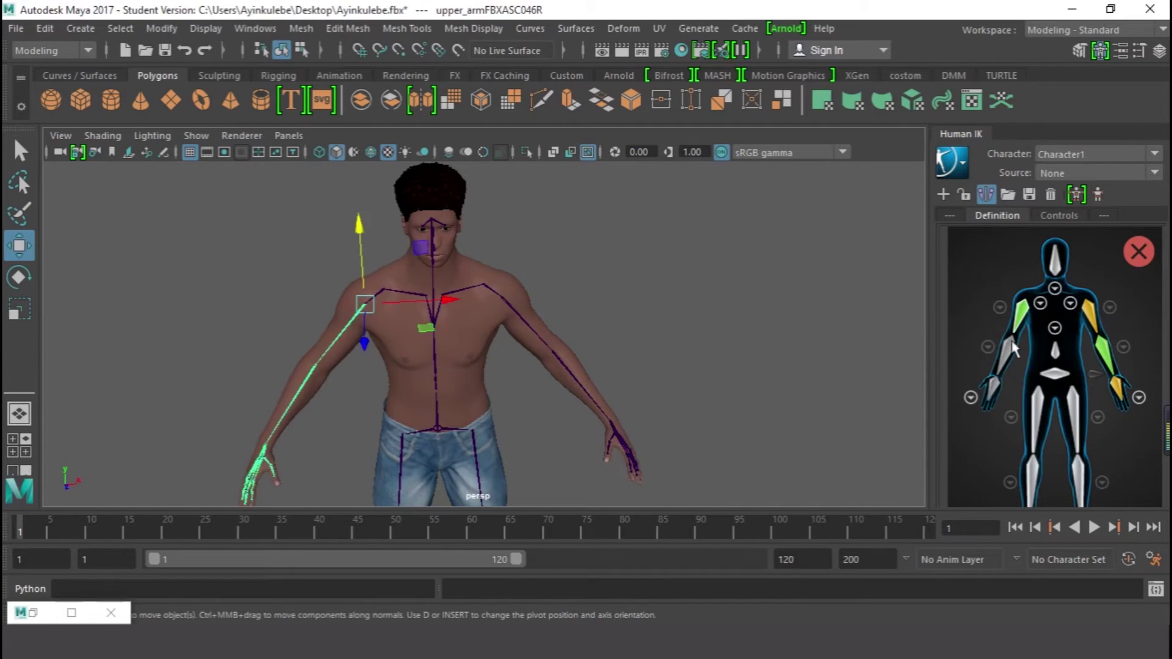
click(291, 393)
alt+drag(305, 415, 366, 453)
alt+middle_drag(366, 453, 261, 390)
click(993, 389)
click(211, 394)
- Map the hips, lower spine and both legs' thigh and shin joints to their matching slots in the HumanIK definition
click(1056, 374)
click(374, 348)
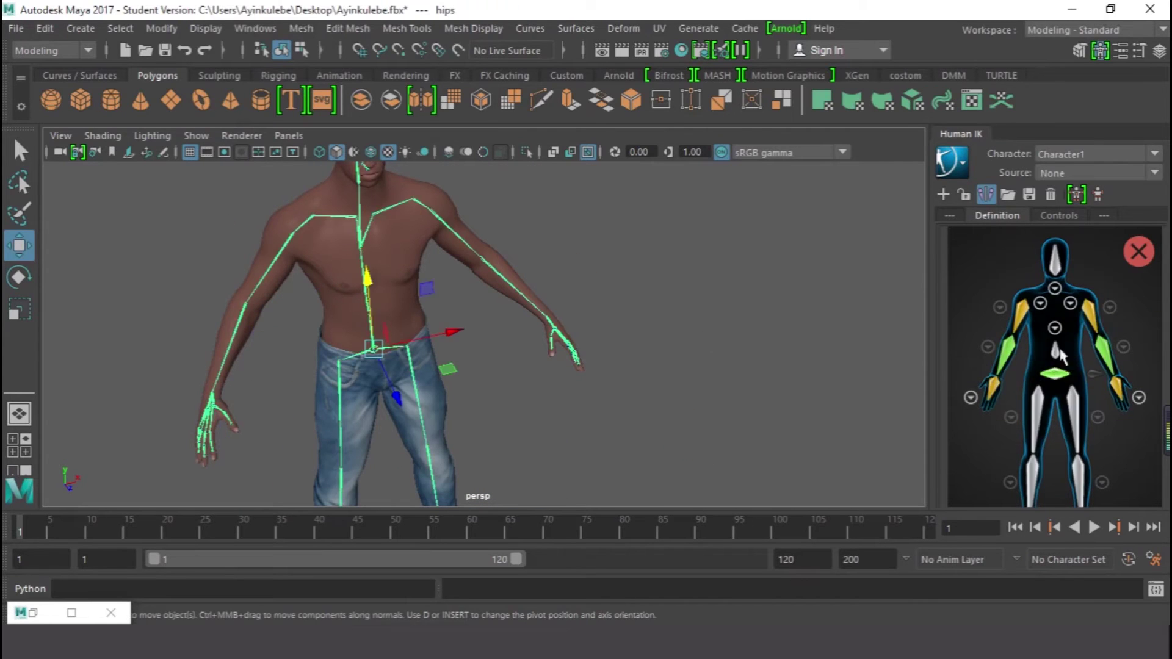
click(1040, 421)
click(265, 488)
alt+middle_drag(389, 502, 456, 347)
click(419, 447)
click(438, 472)
key(ctrl+z)
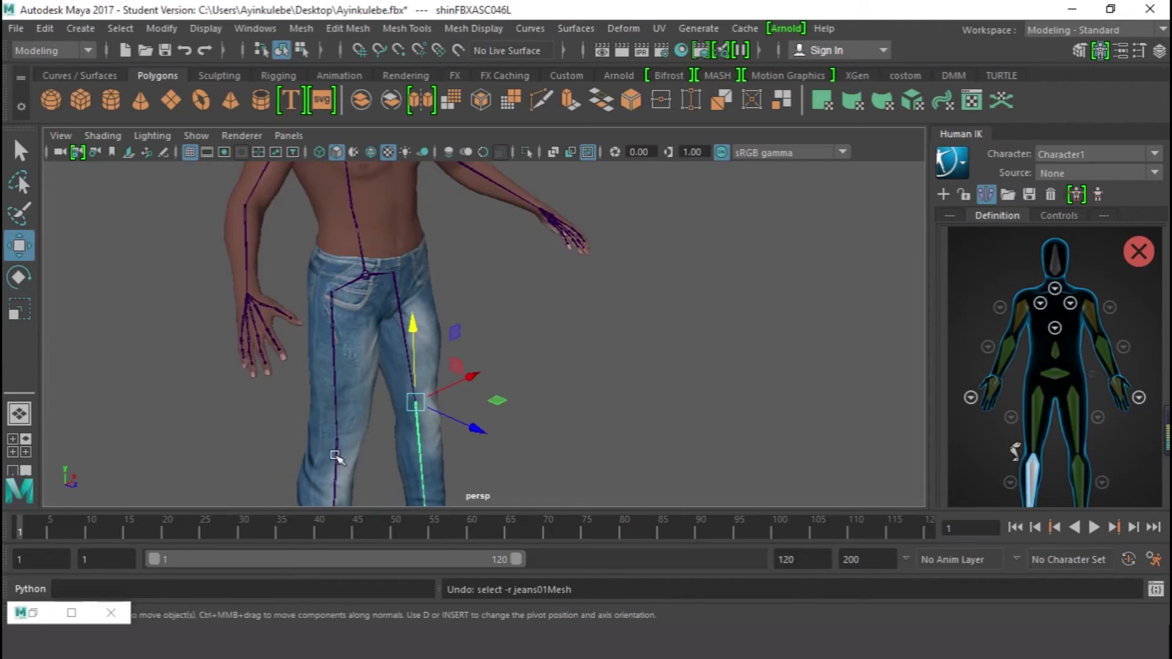
click(335, 454)
- Map the left and right foot joints to the LeftFoot and RightFoot slots of the HumanIK definition
alt+middle_drag(458, 498, 474, 445)
scroll(1037, 366, down, 3)
double_click(1083, 324)
click(445, 432)
double_click(1024, 320)
click(384, 465)
alt+middle_drag(384, 466, 418, 530)
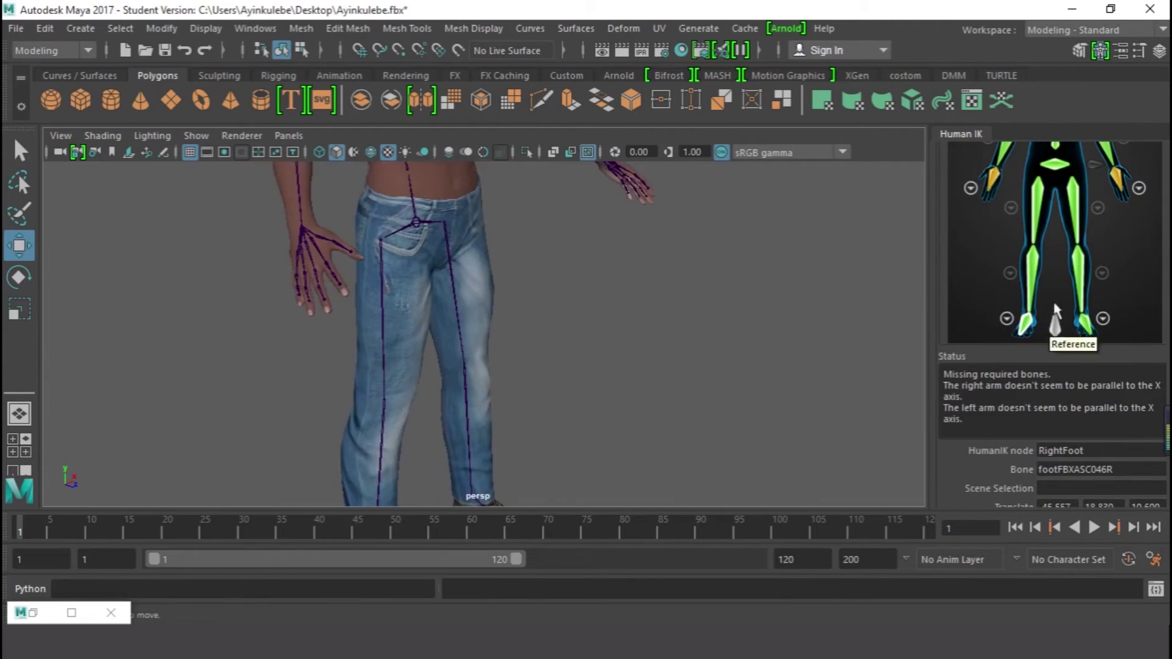
scroll(1057, 311, up, 3)
scroll(452, 306, down, 5)
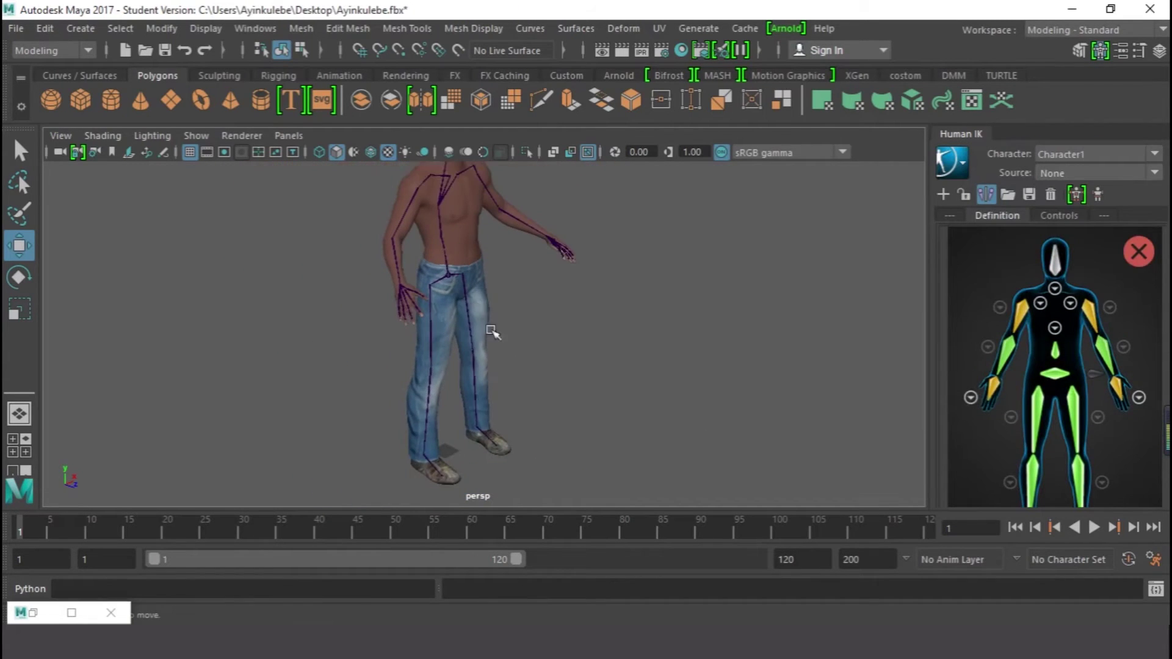
alt+middle_drag(491, 330, 580, 519)
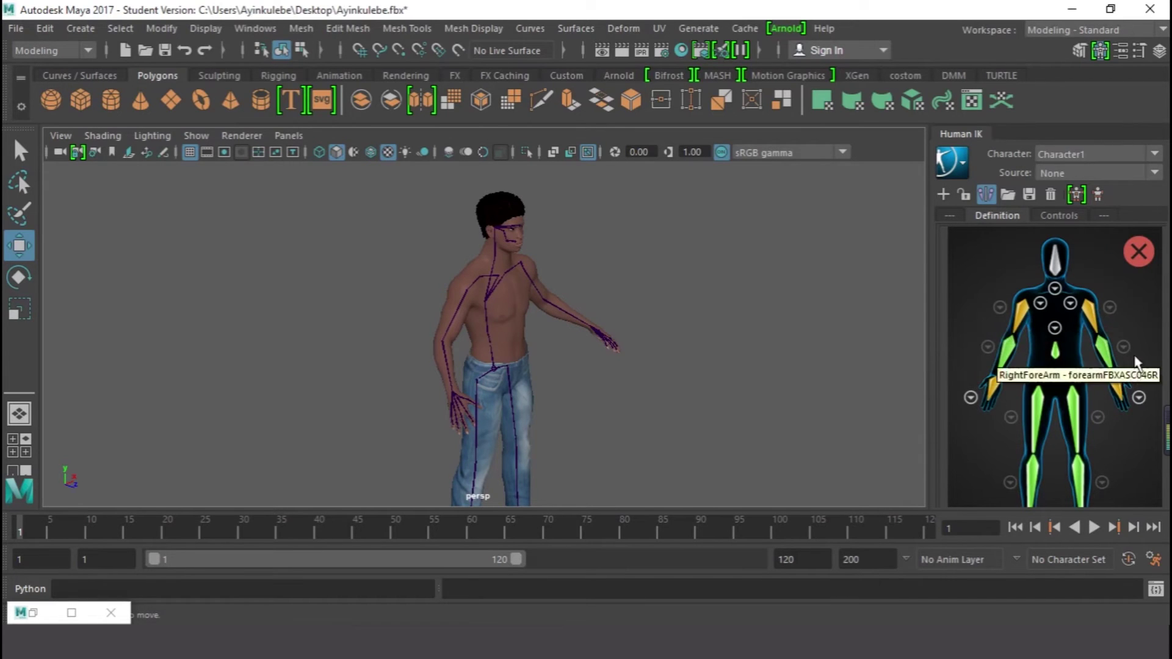
alt+drag(727, 324, 650, 325)
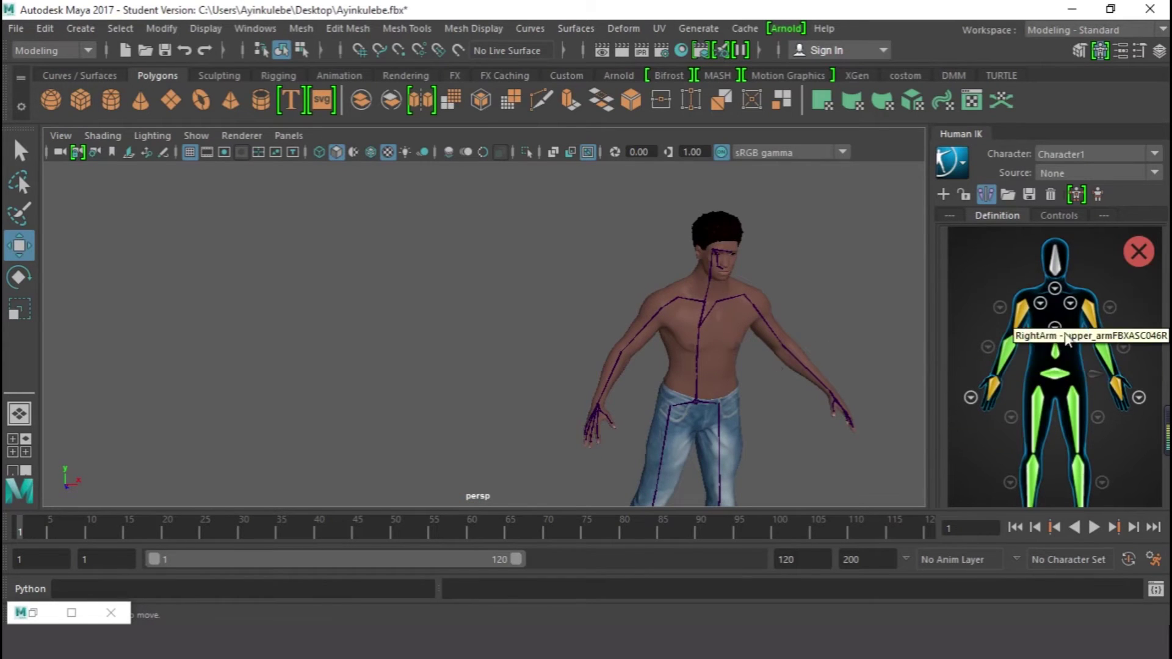
alt+middle_drag(778, 343, 727, 476)
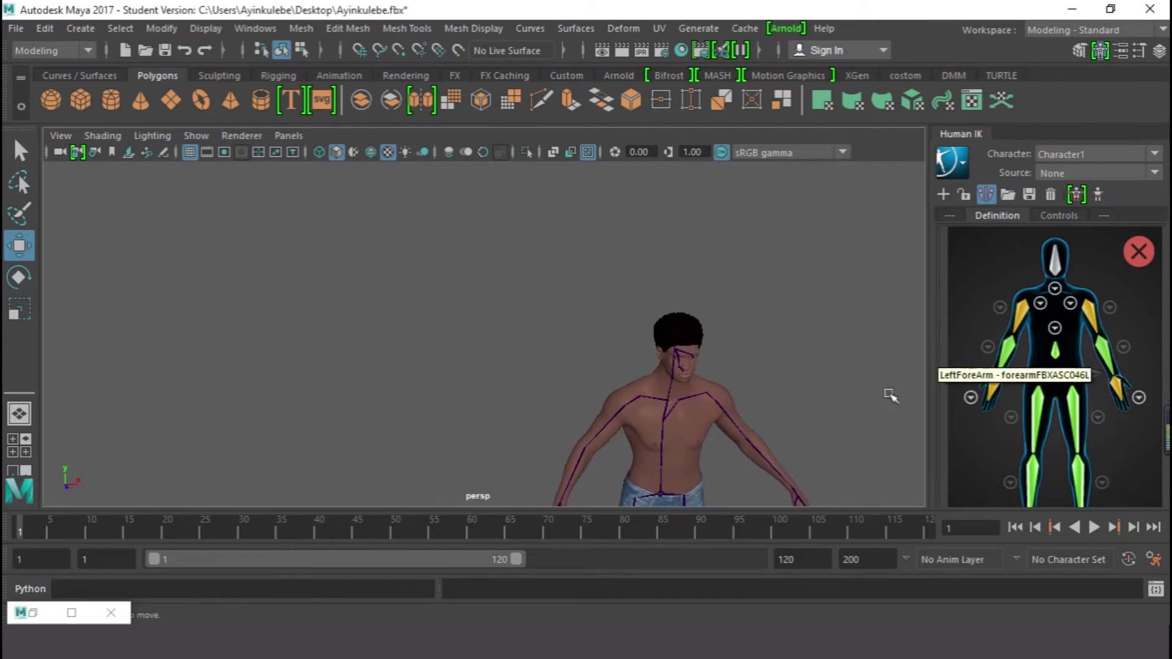
scroll(802, 387, up, 2)
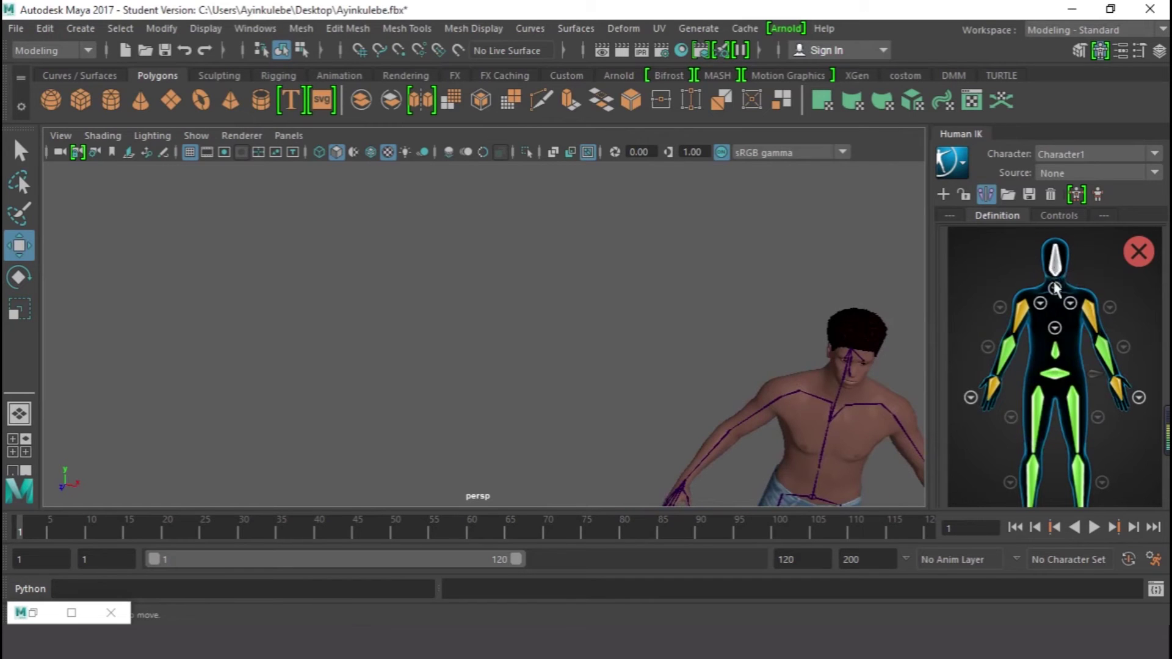
- Map the character's head joint to the Head slot of the HumanIK definition, discarding the mistaken pick of the eyelid joint
double_click(1055, 263)
alt+drag(835, 380, 773, 339)
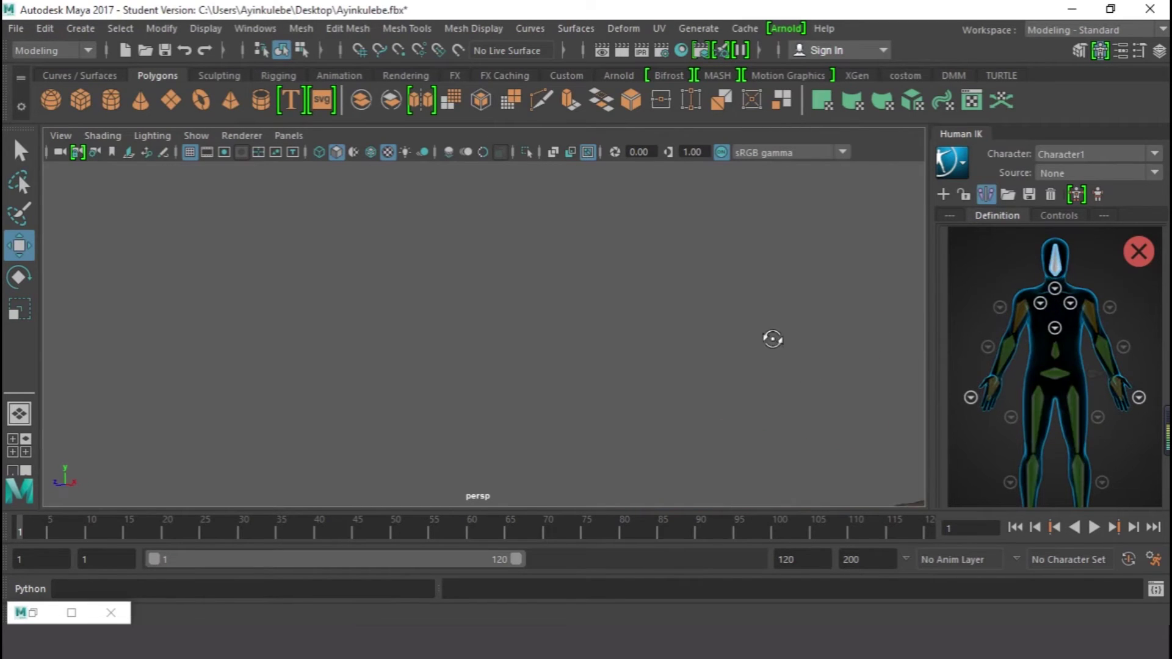
scroll(845, 392, down, 3)
click(657, 385)
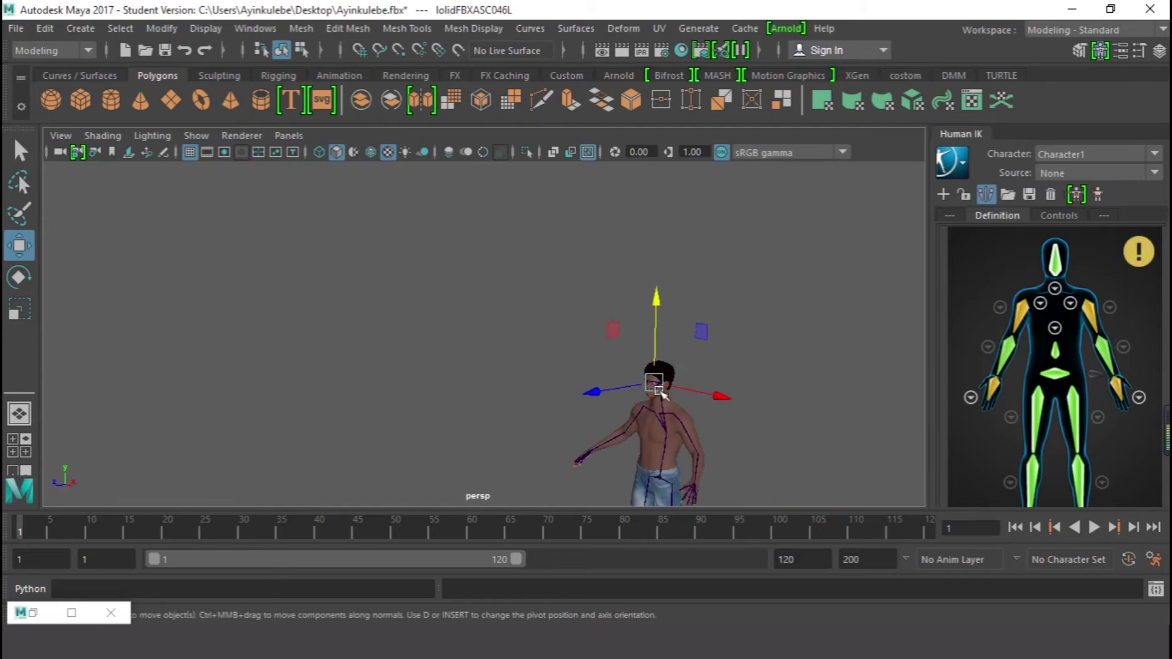
key(f)
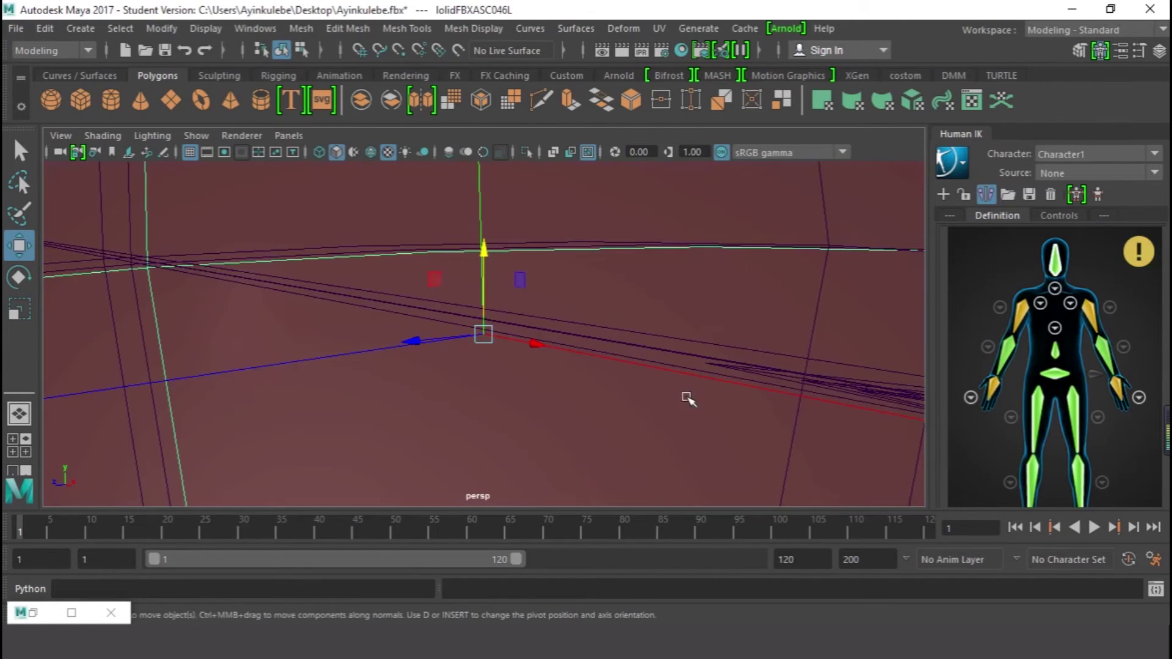
scroll(613, 396, down, 3)
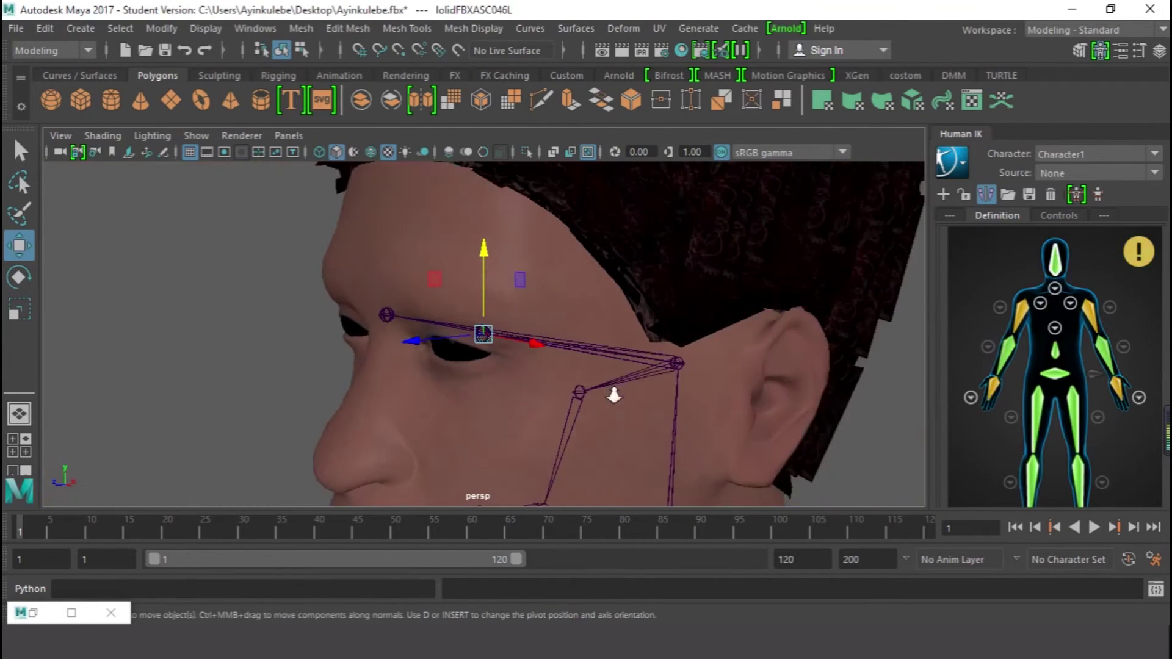
key(ctrl+z)
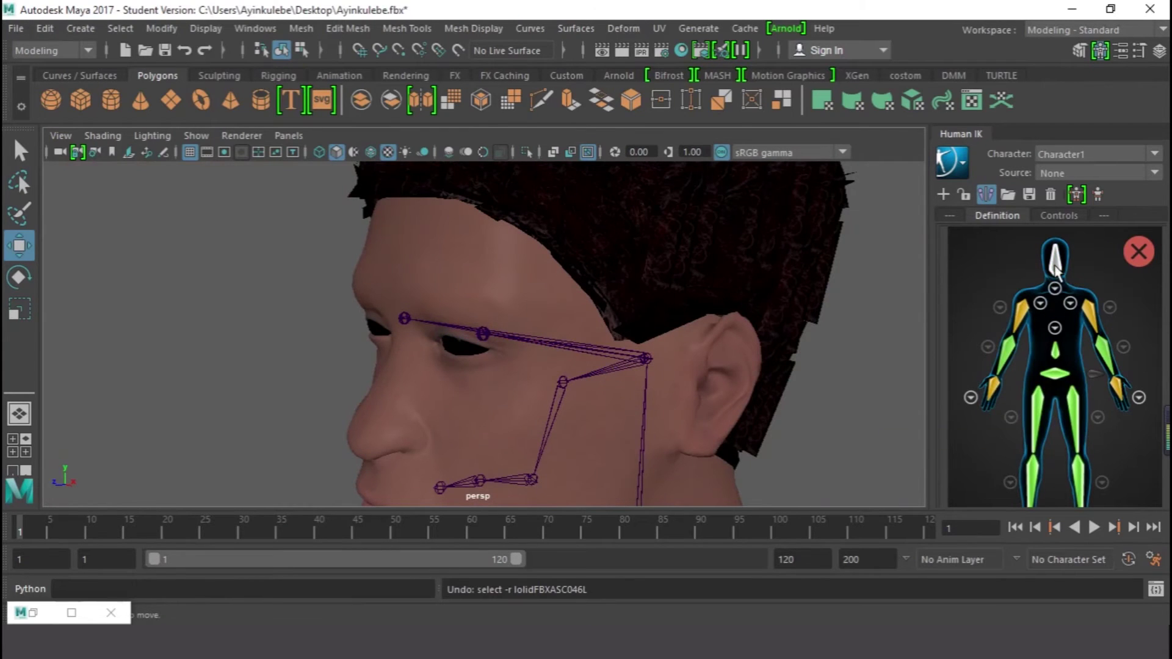
click(583, 377)
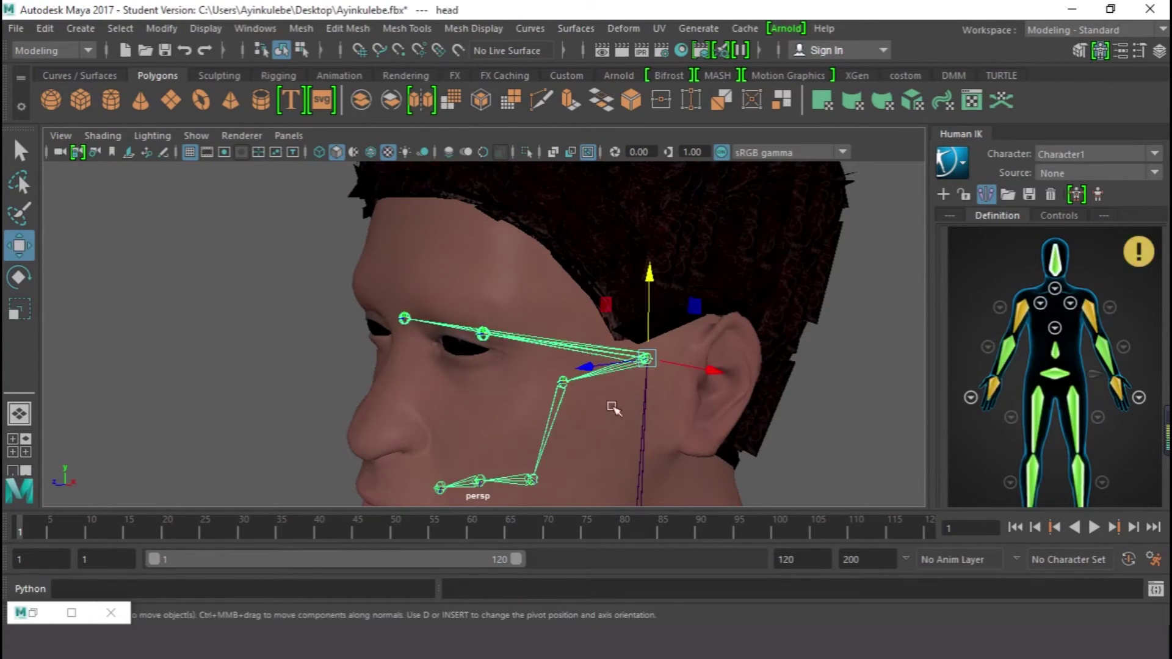
- Map the chestFBXASC0451 joint to the lowest Neck slot in the detailed neck view, and return to the full body view
alt+drag(653, 421, 624, 421)
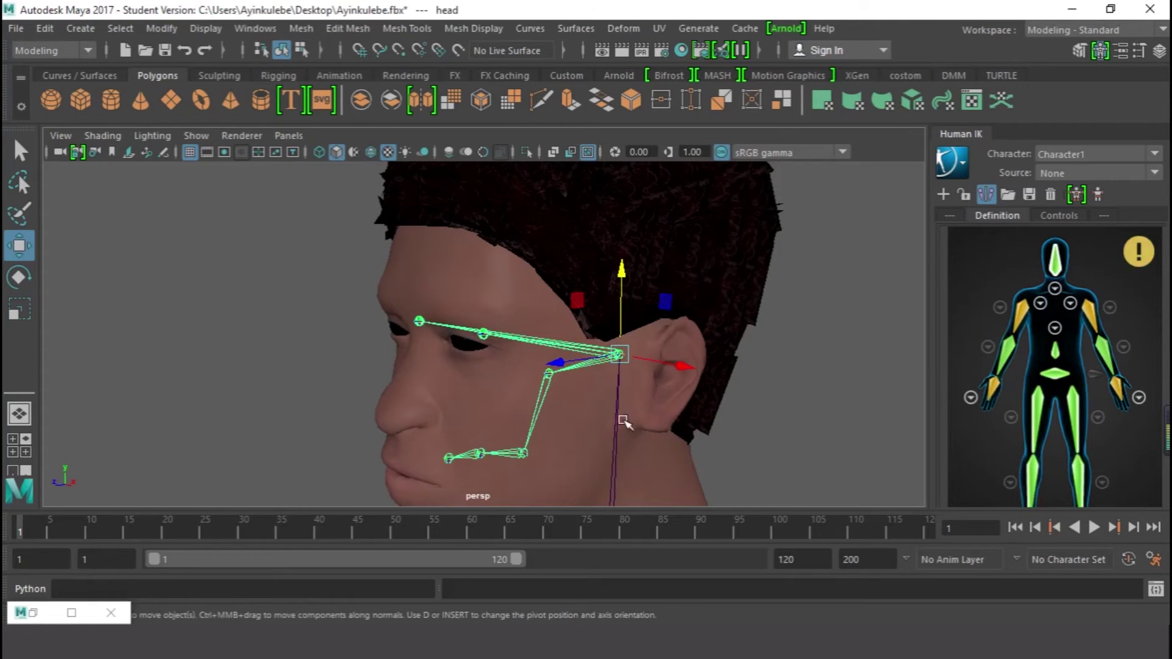
click(620, 426)
click(1055, 288)
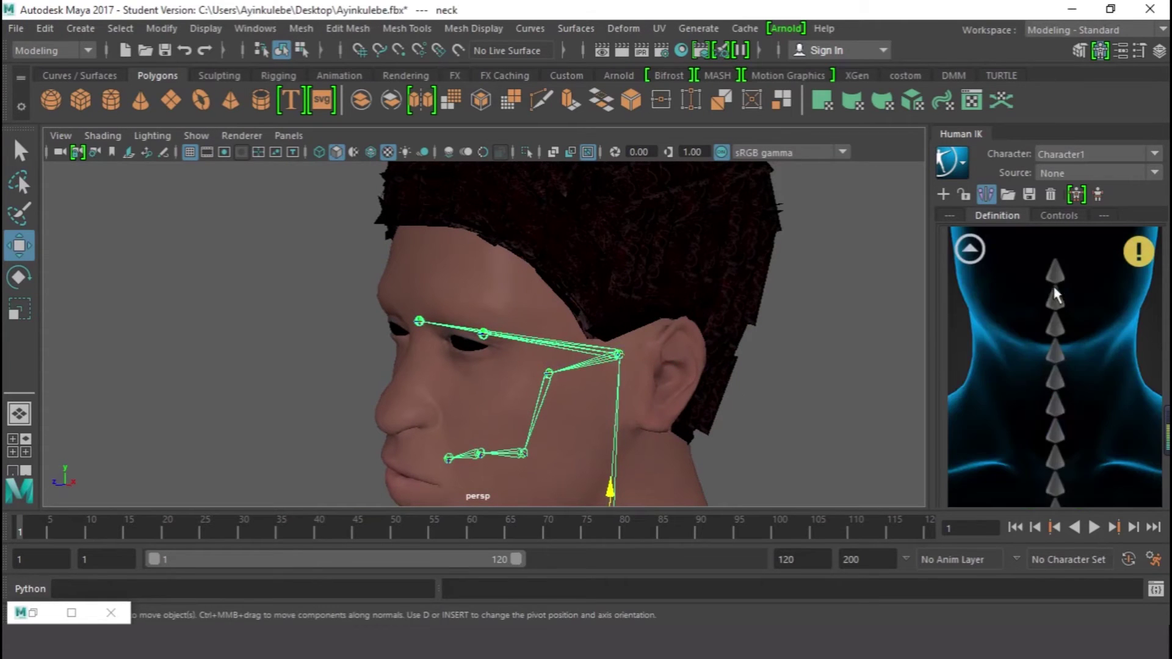
scroll(1042, 441, down, 3)
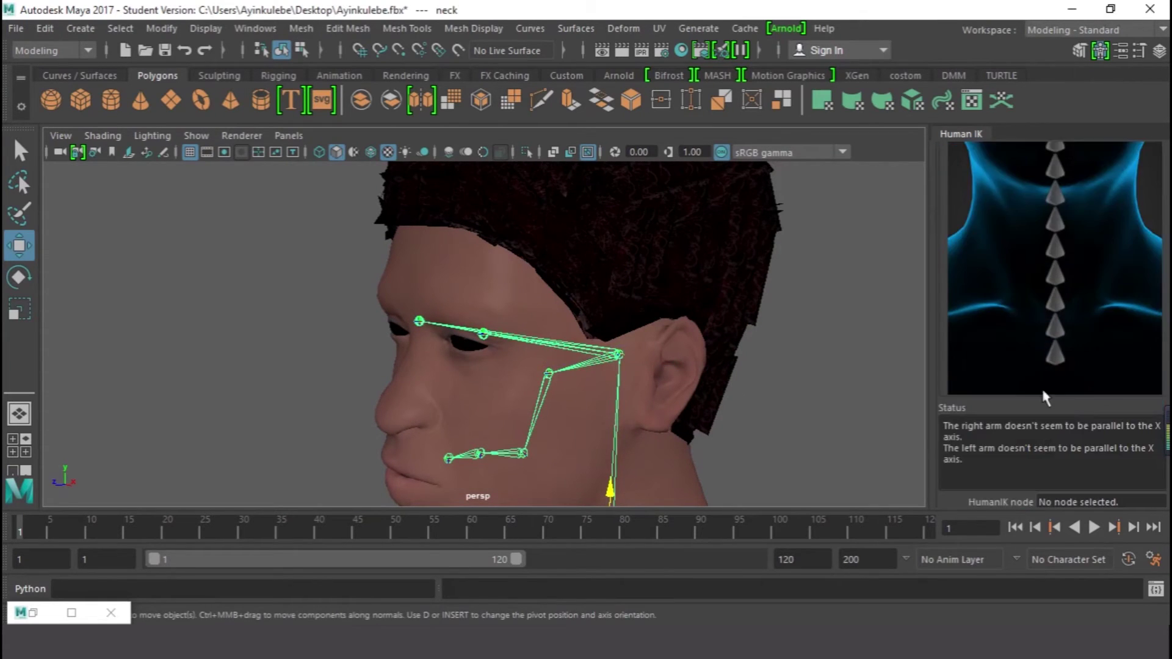
click(1055, 356)
scroll(697, 441, down, 2)
alt+middle_drag(698, 442, 766, 203)
click(662, 356)
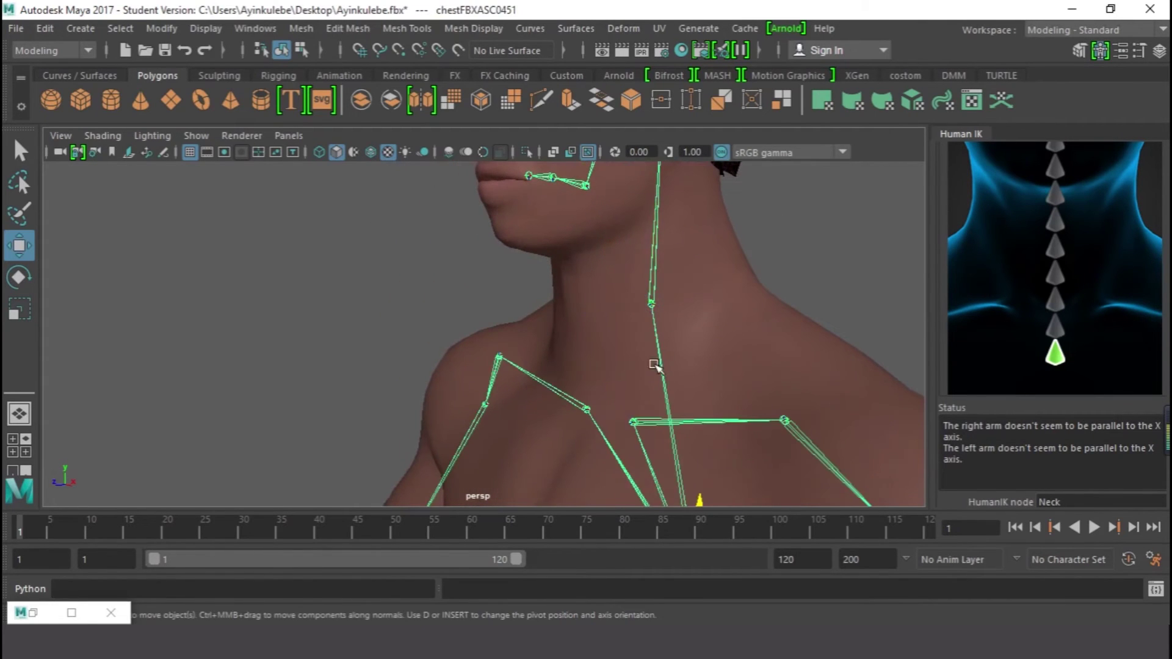
alt+drag(855, 348, 877, 301)
scroll(972, 176, up, 3)
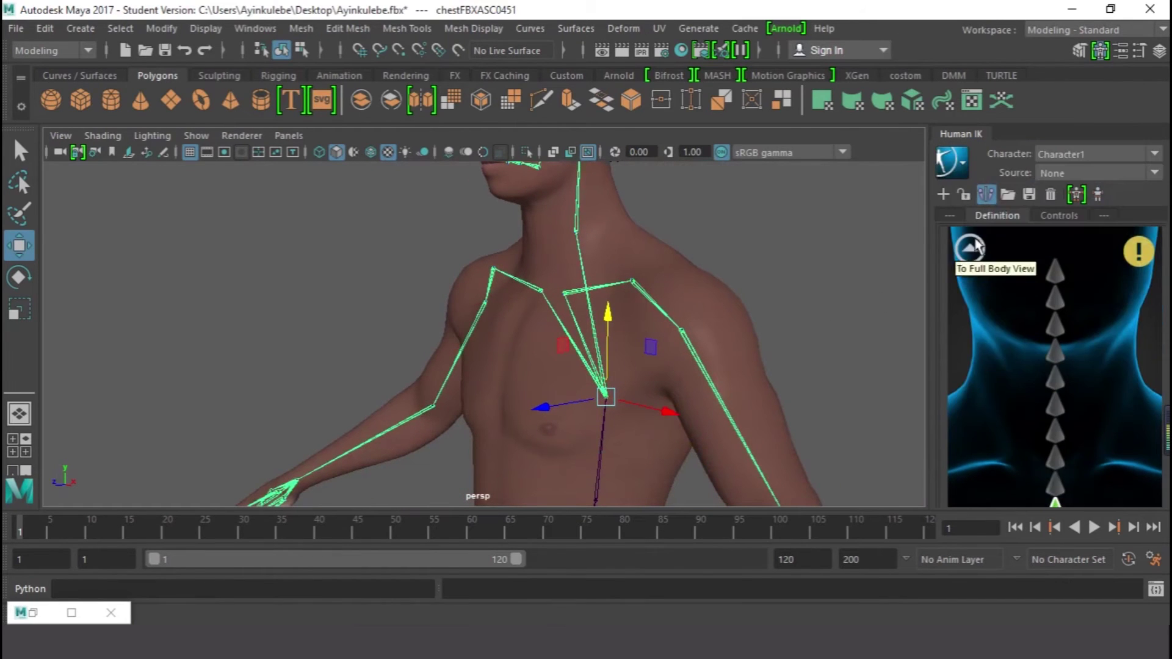
click(971, 248)
- Map the spine and spineFBXASC0451 joints to the Spine1 and Spine2 slots in the detailed spine view, clearing the existing assignment of spineFBXASC0451
click(1055, 346)
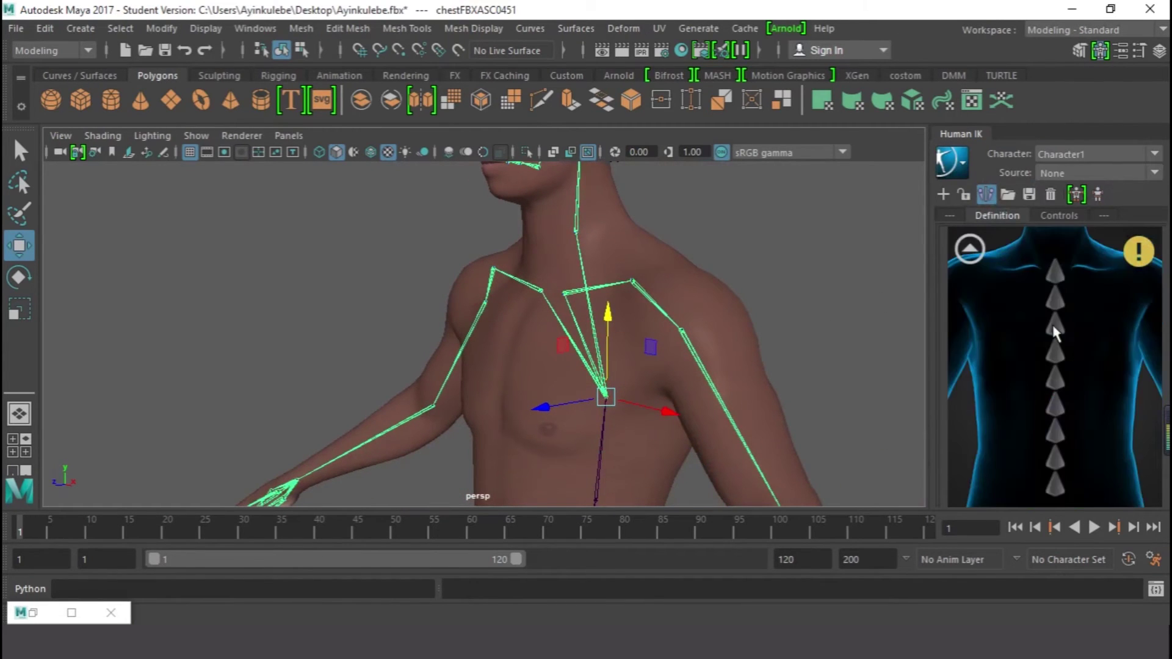
click(1057, 488)
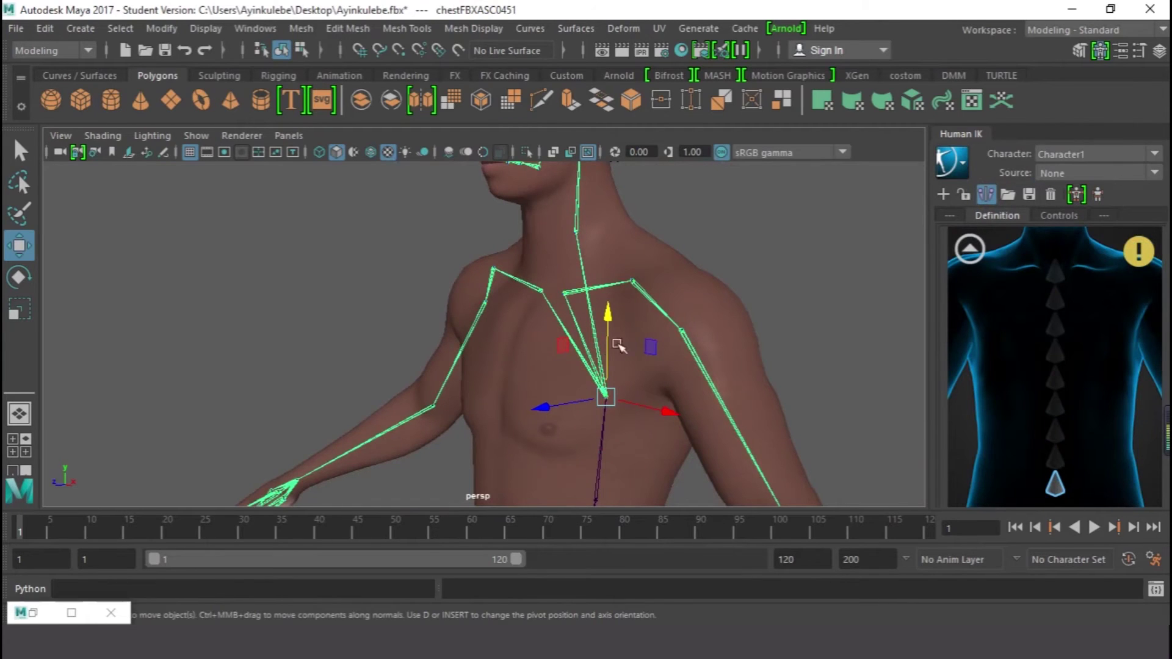
alt+middle_drag(610, 427, 622, 308)
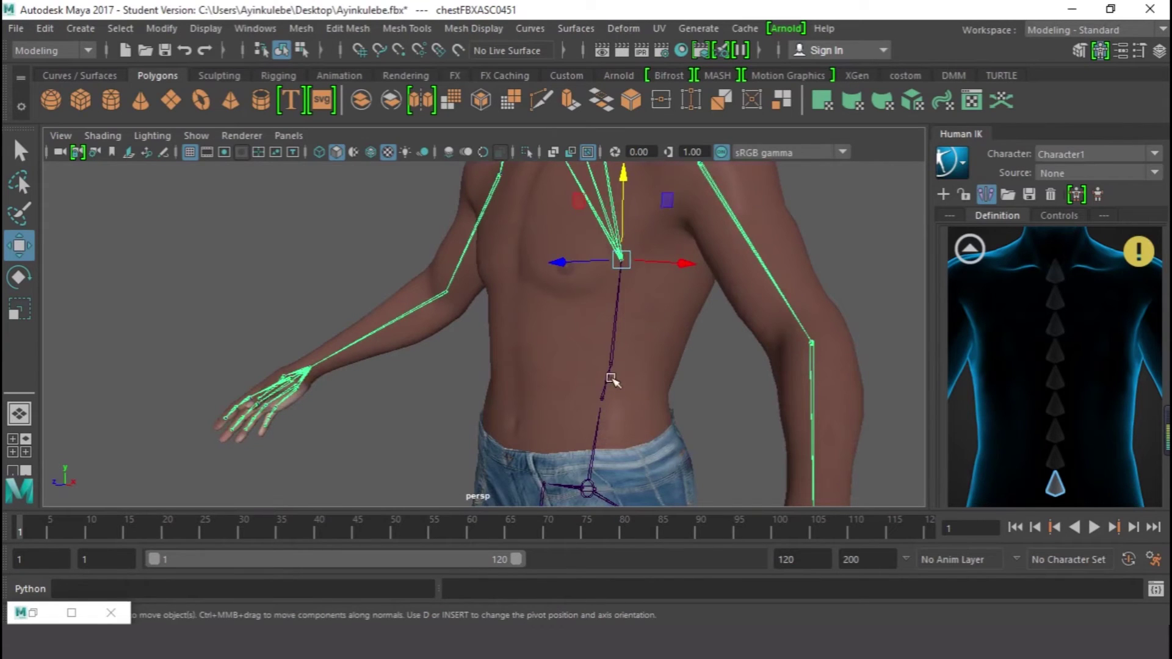
click(602, 395)
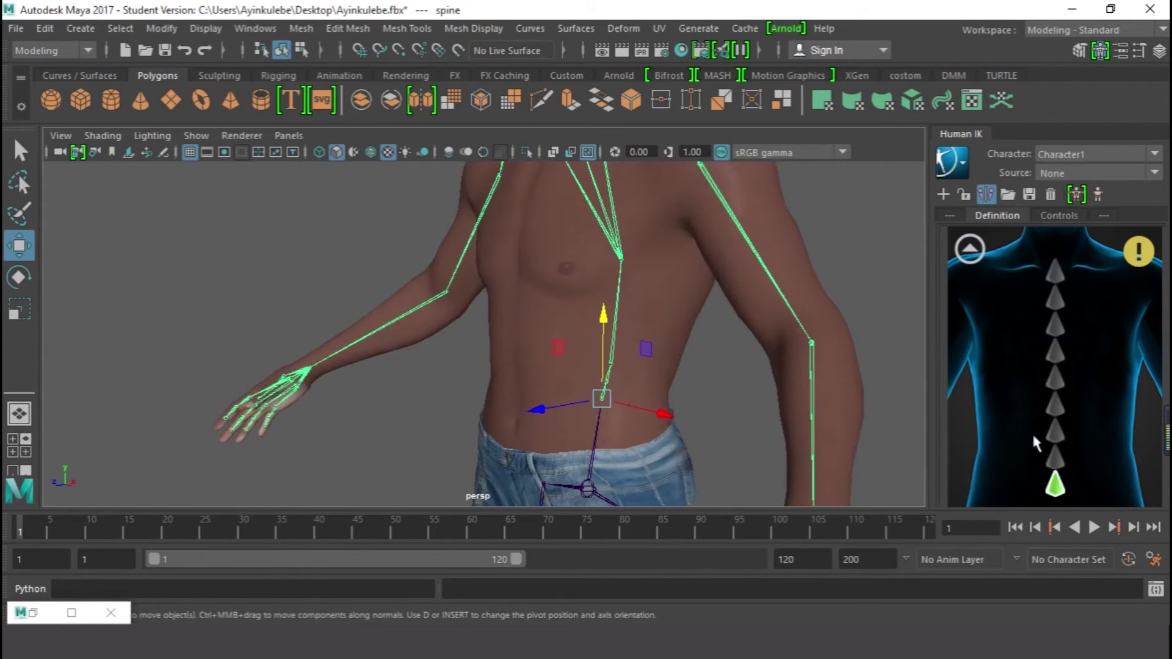
click(1055, 461)
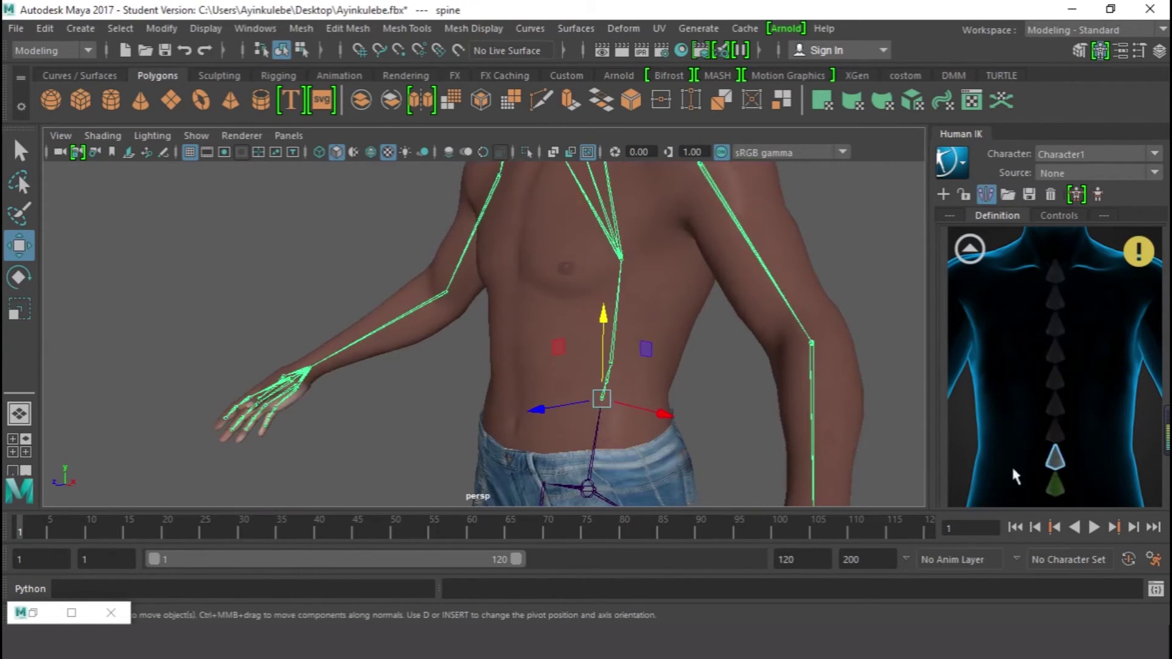
click(612, 378)
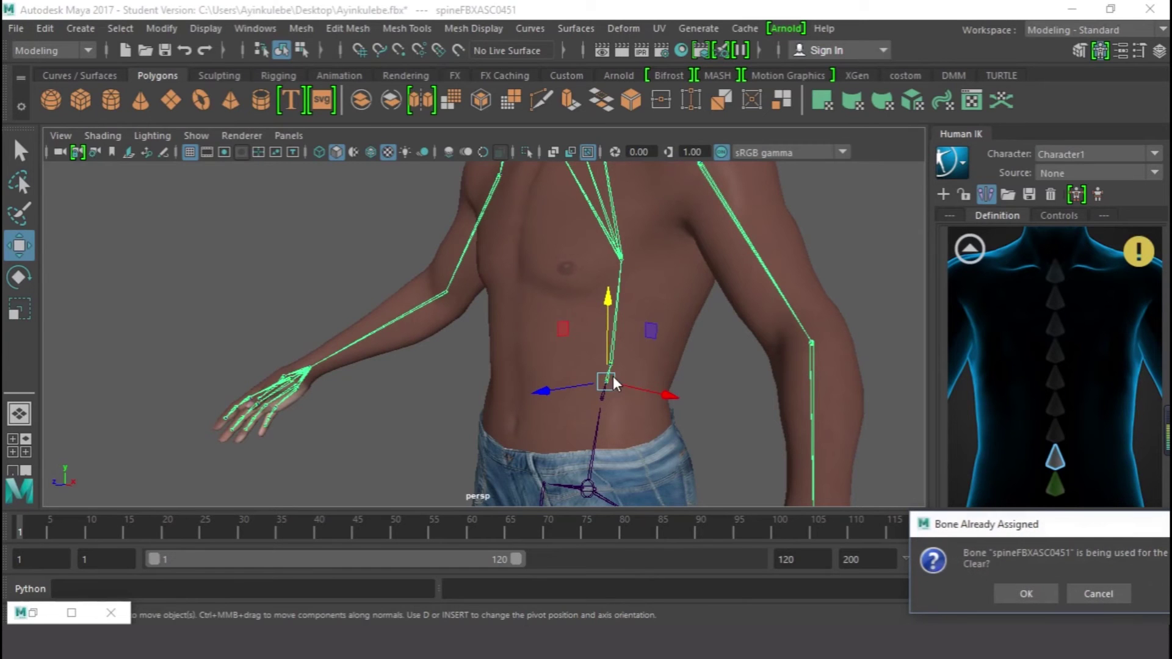
click(1042, 591)
- Map the mid-torso joint and the chestFBXASC0451 joint to the third and fourth spine slots from the base, and return to the full body view
click(1058, 435)
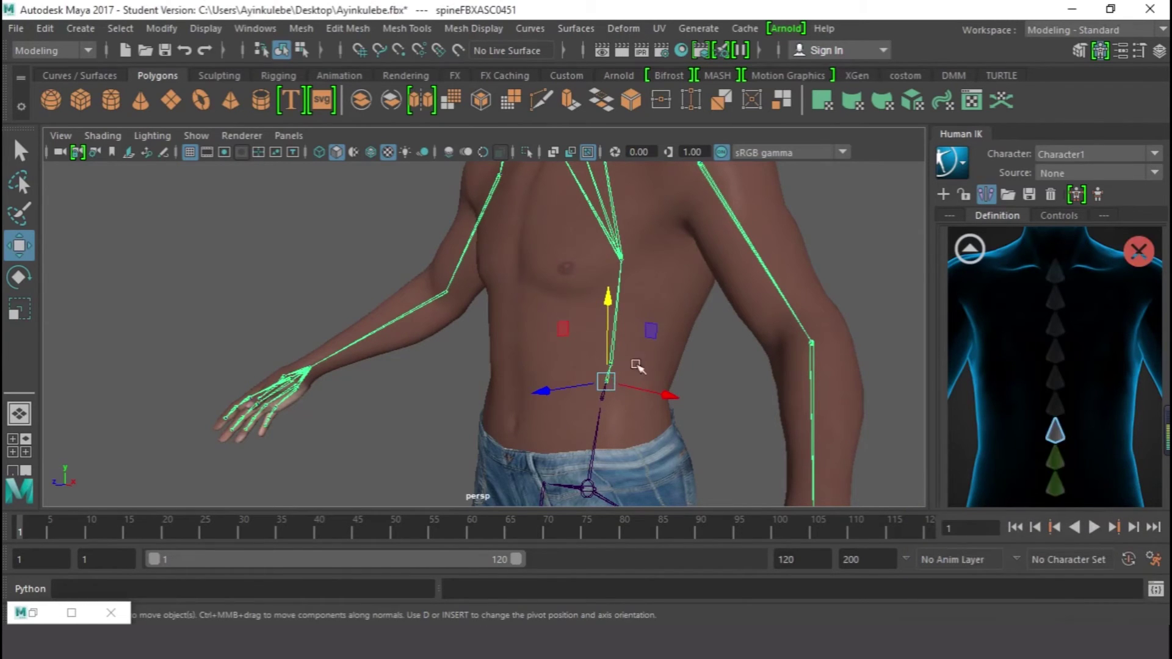
click(622, 281)
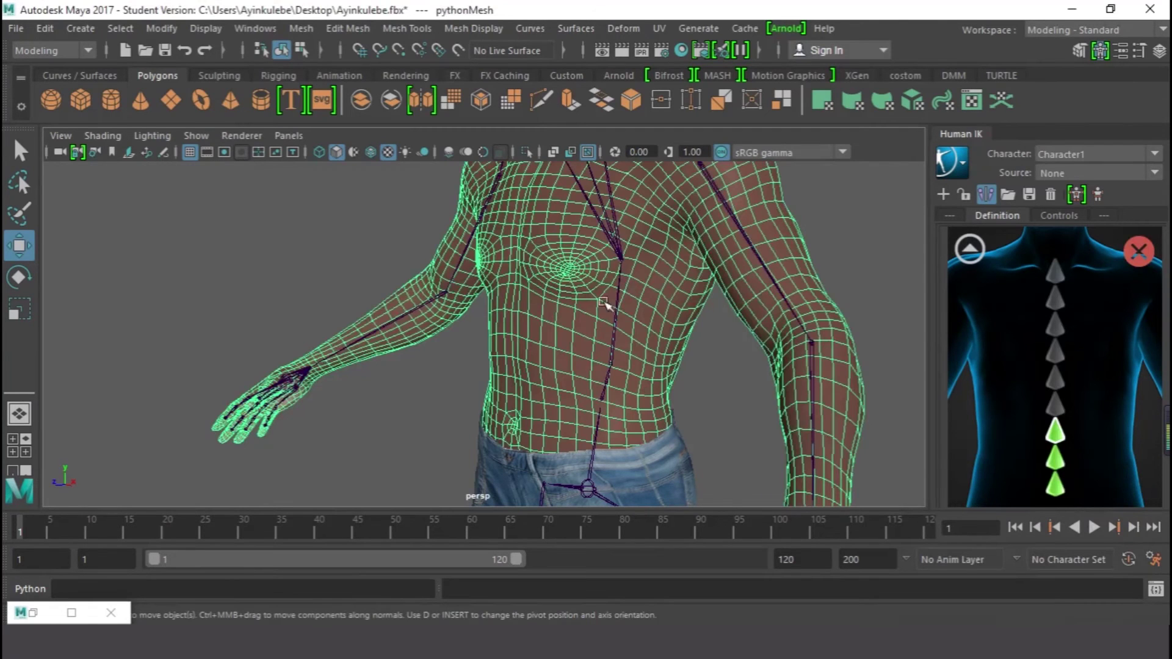
key(ctrl+z)
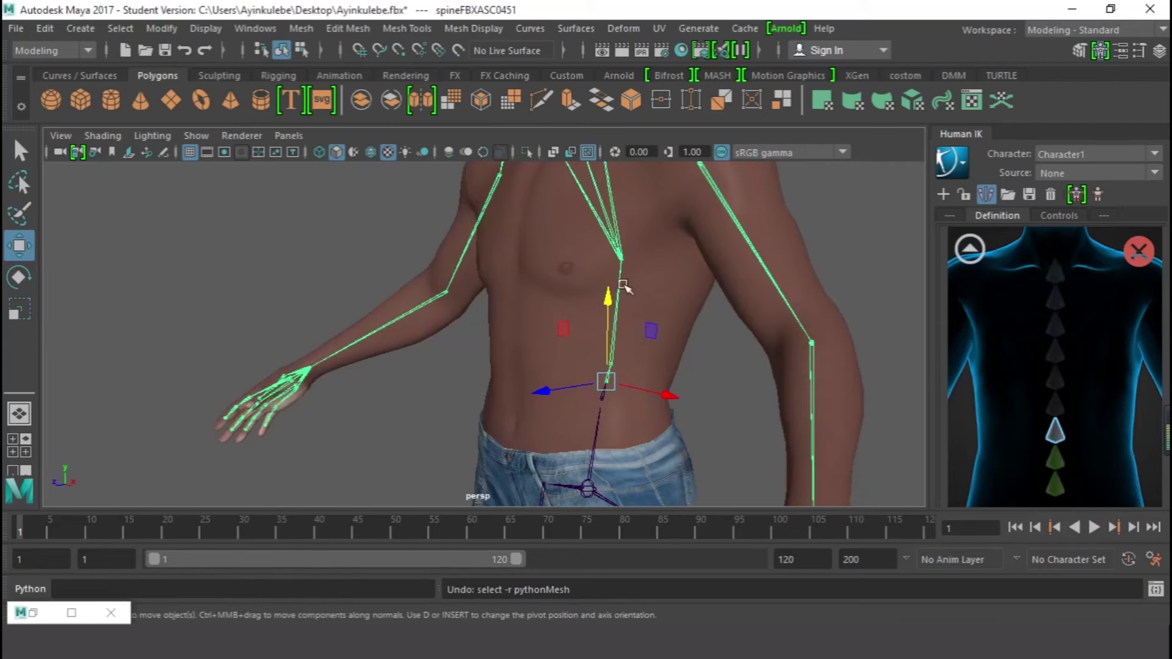
click(617, 282)
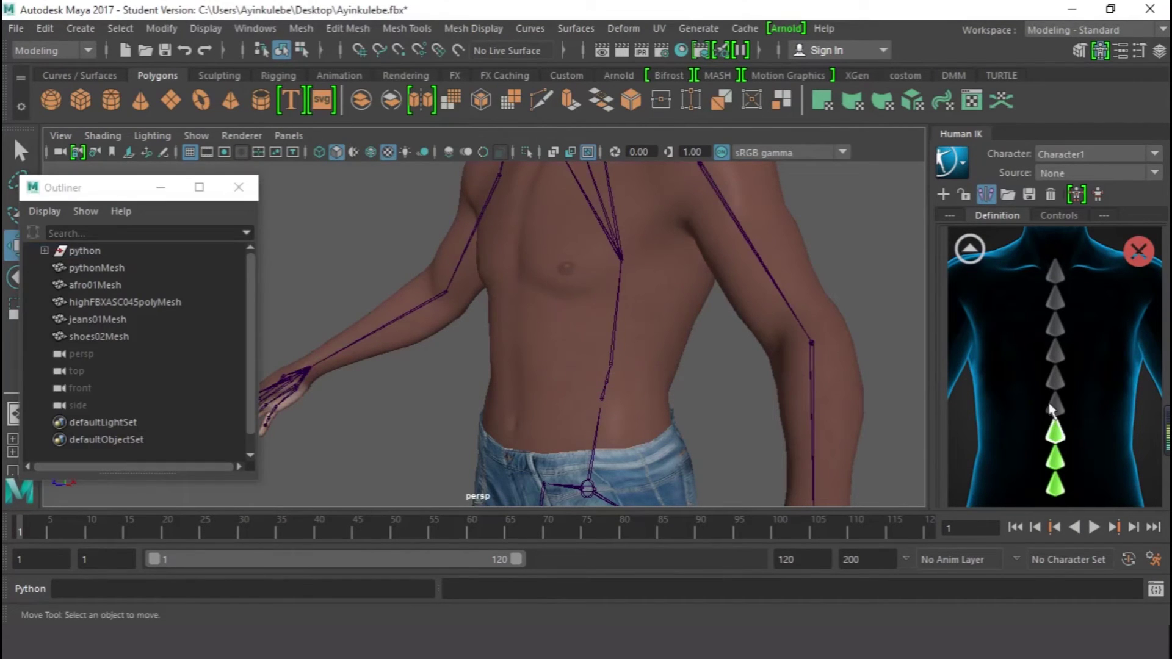
click(1055, 408)
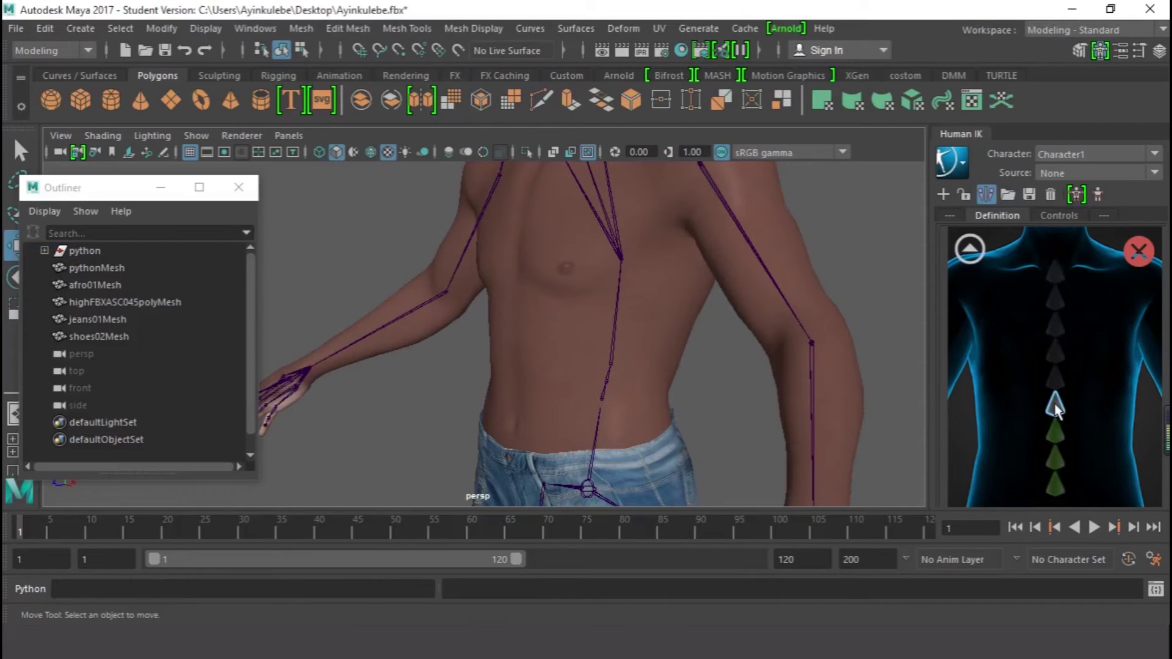
alt+middle_drag(649, 222, 596, 448)
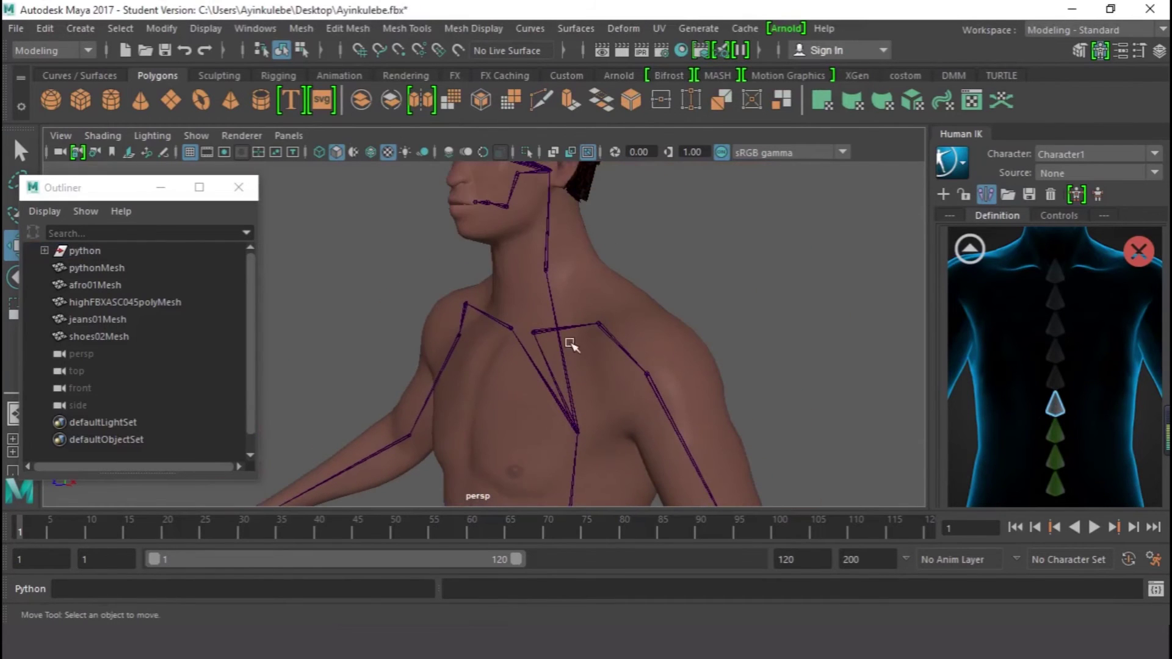
click(561, 351)
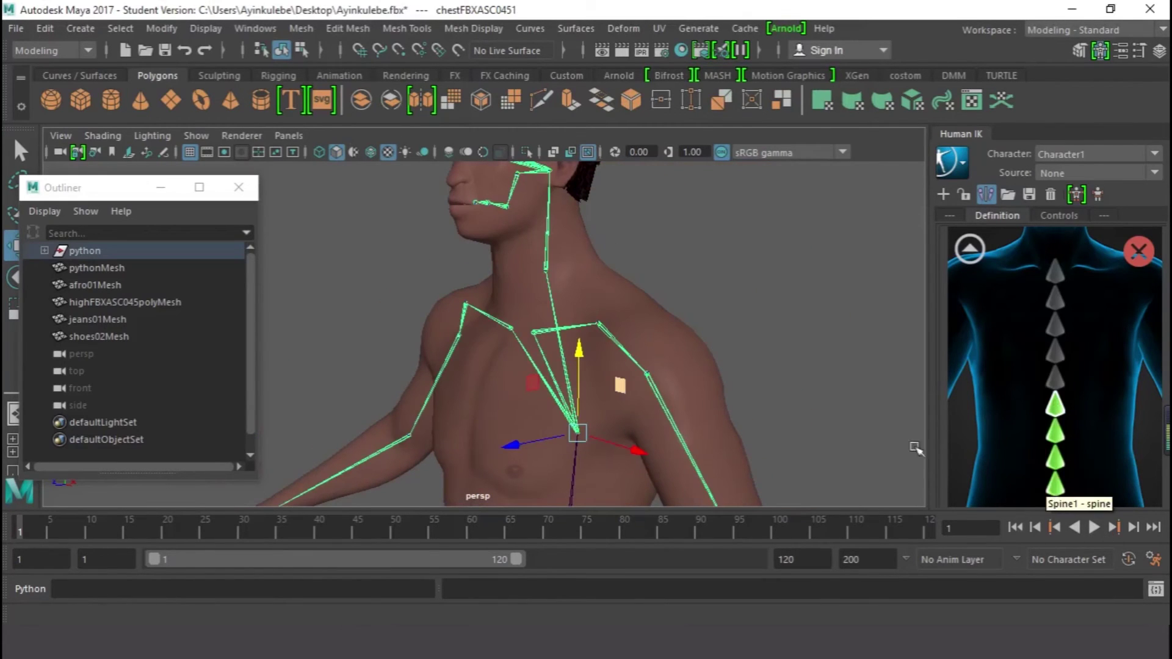
click(970, 250)
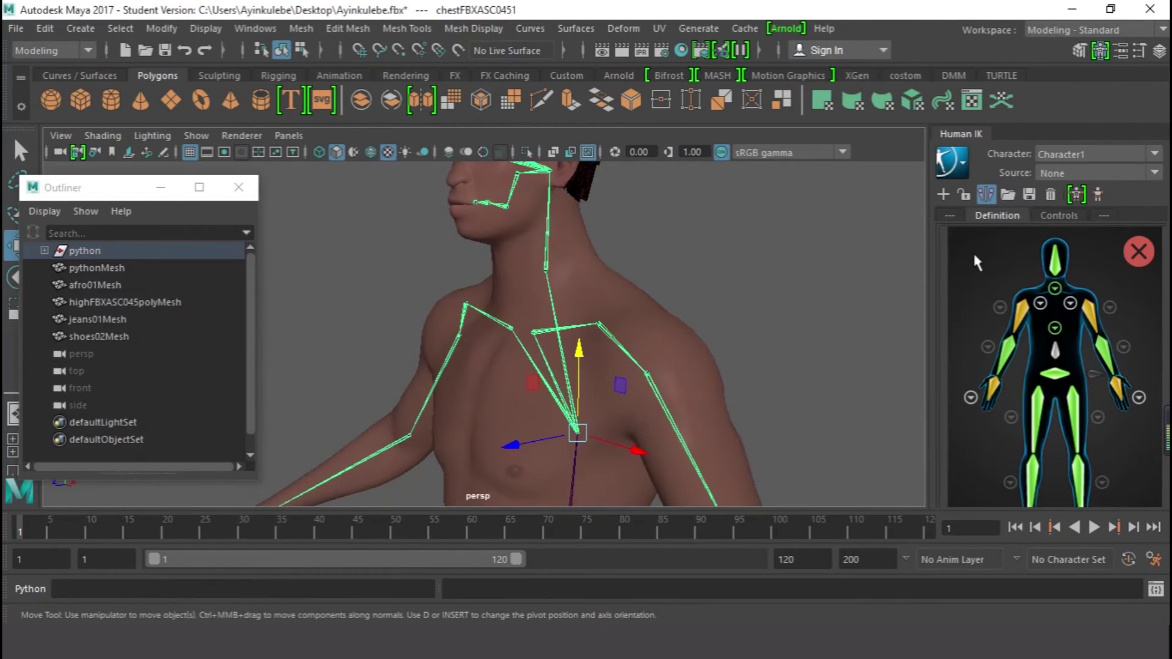
- Reassign the spine joint to the base Spine slot of the HumanIK definition, clearing its existing assignment
click(1056, 356)
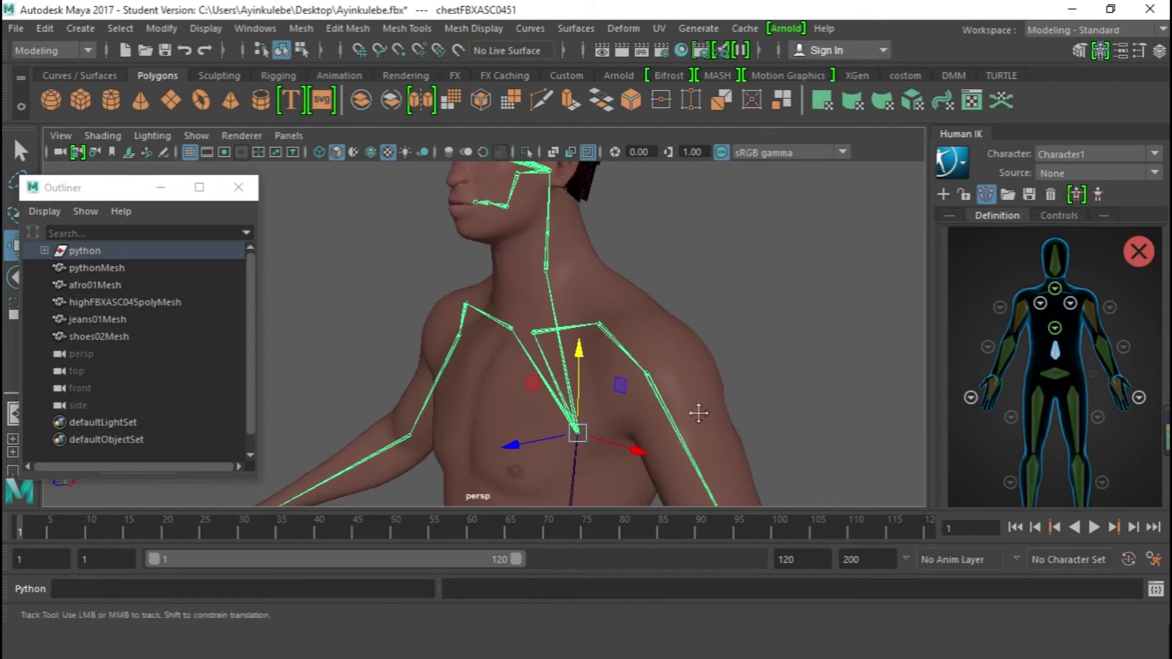
alt+middle_drag(702, 426, 771, 216)
click(616, 385)
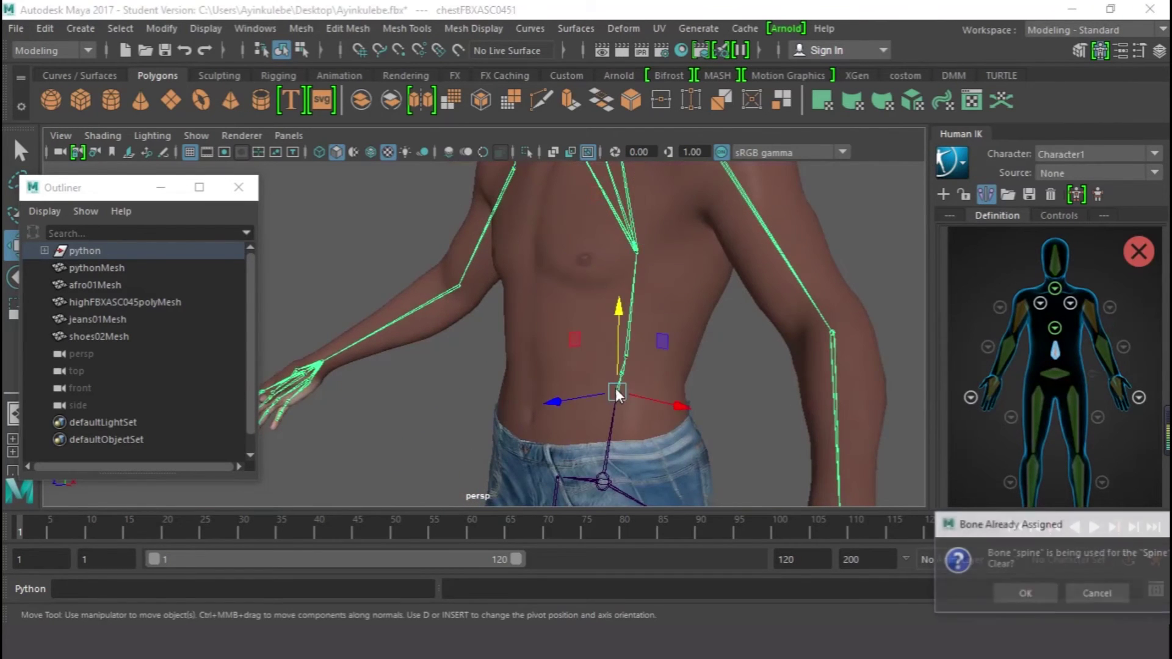
click(1008, 593)
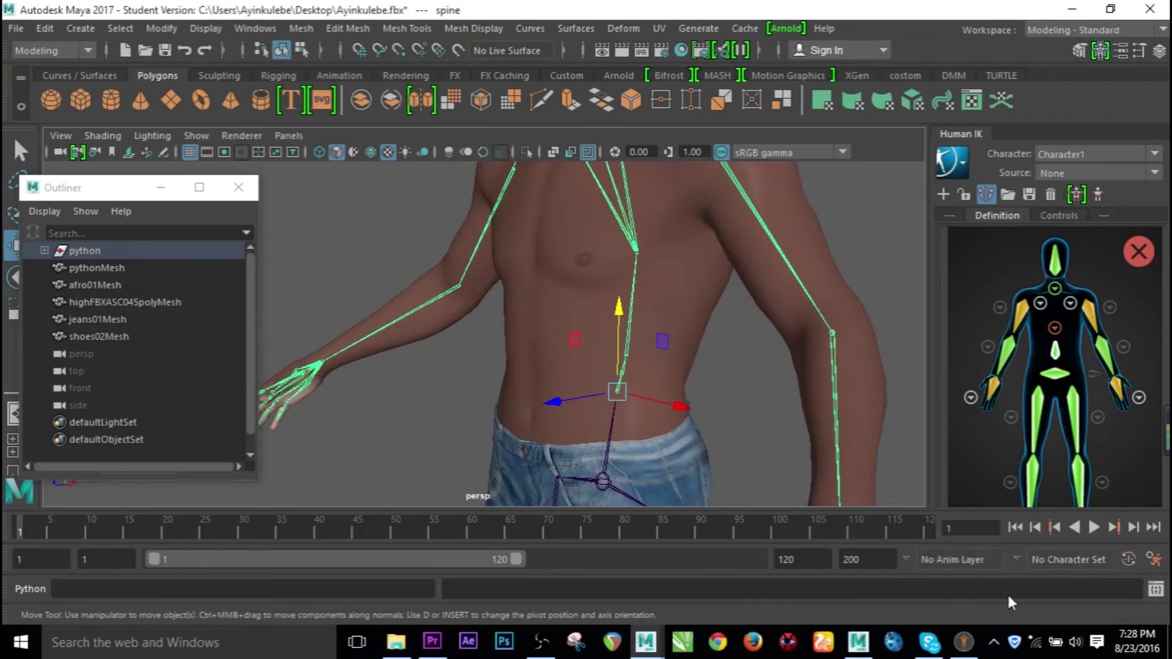
- Reassign the spineFBXASC0451 joint to the lowest slot, Spine1, in the detailed spine view, clearing its existing assignment
click(1054, 328)
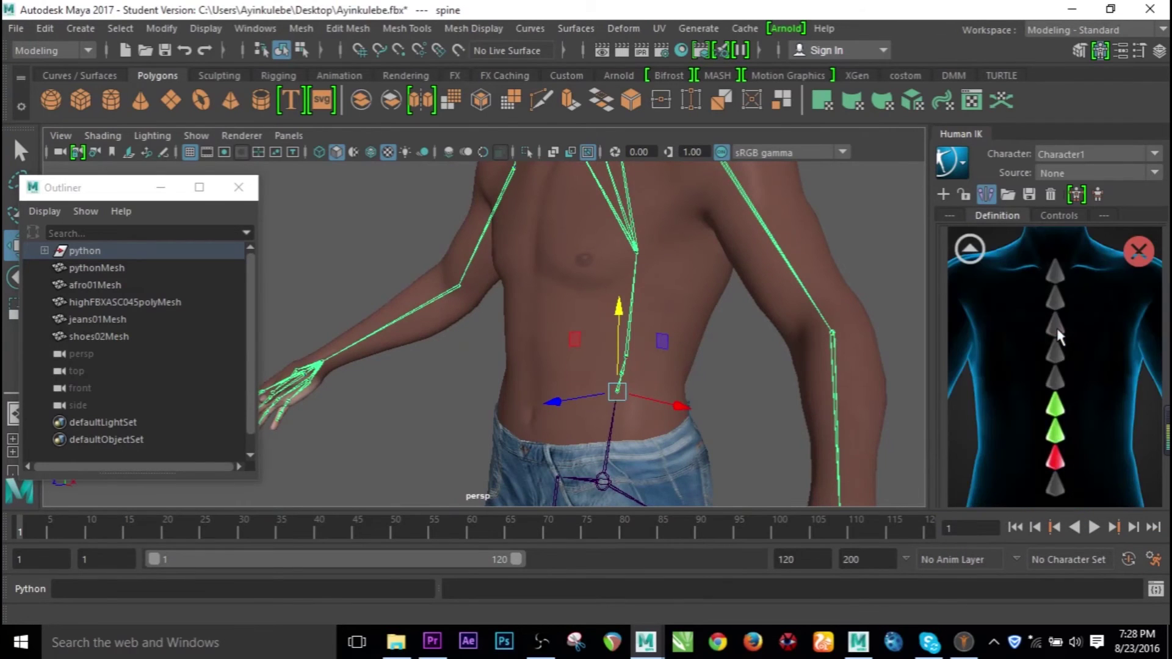
click(1057, 481)
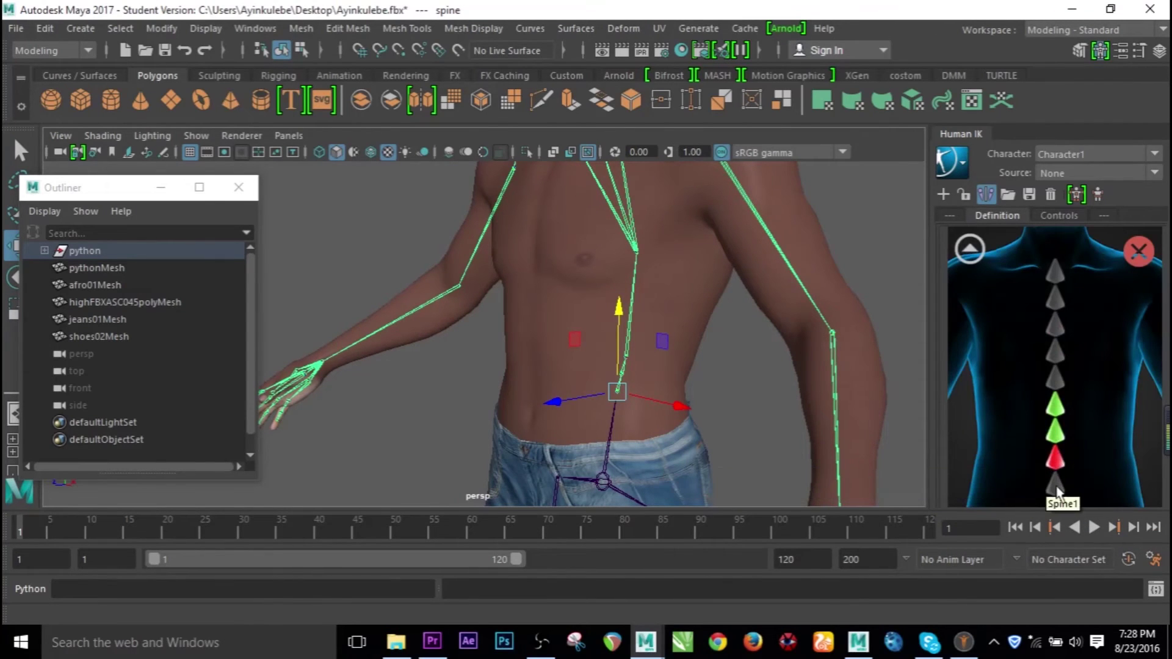
click(624, 369)
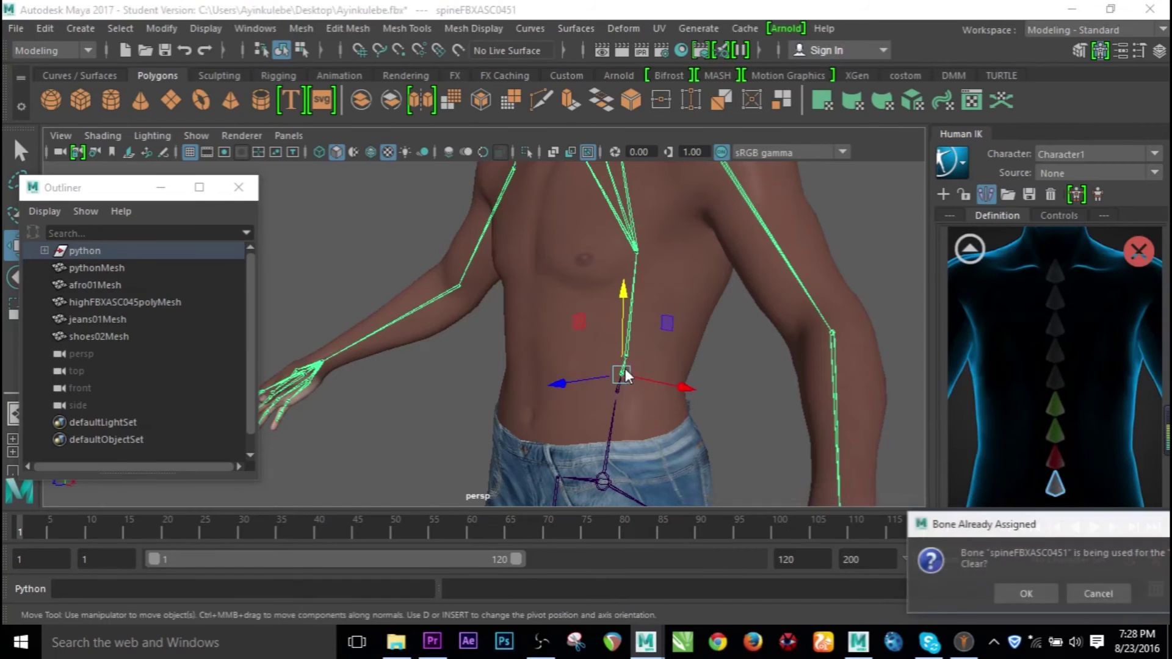
click(1036, 592)
- Reassign the chest joint to the Spine2 slot in the detailed spine view, clearing its existing assignment
click(1055, 459)
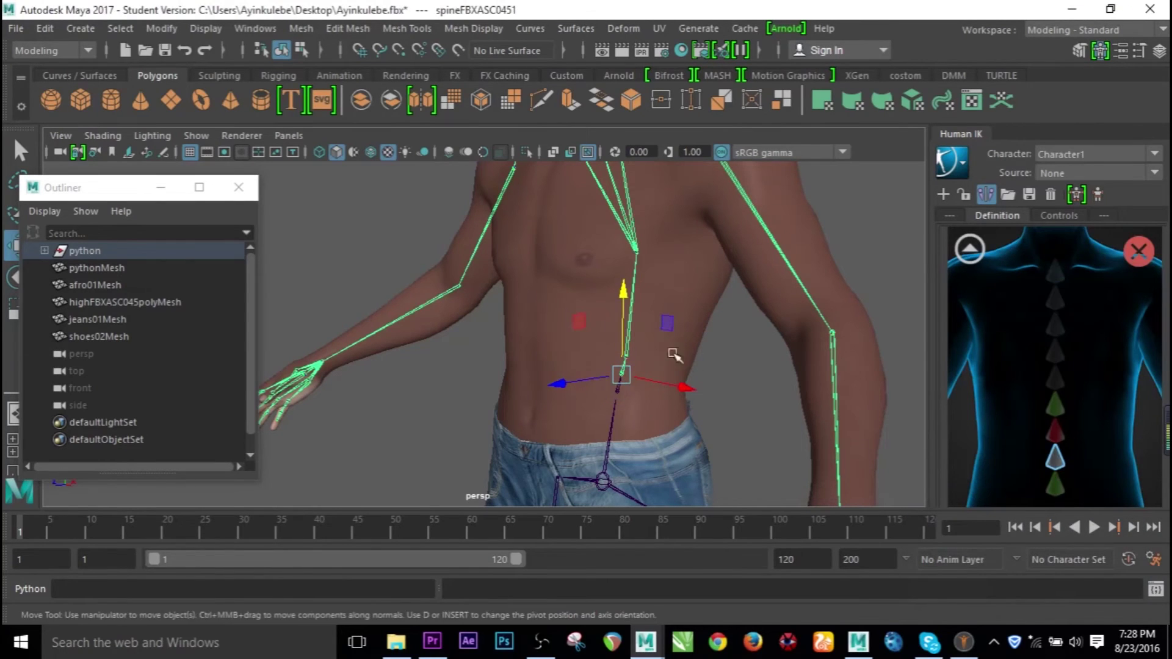
click(631, 337)
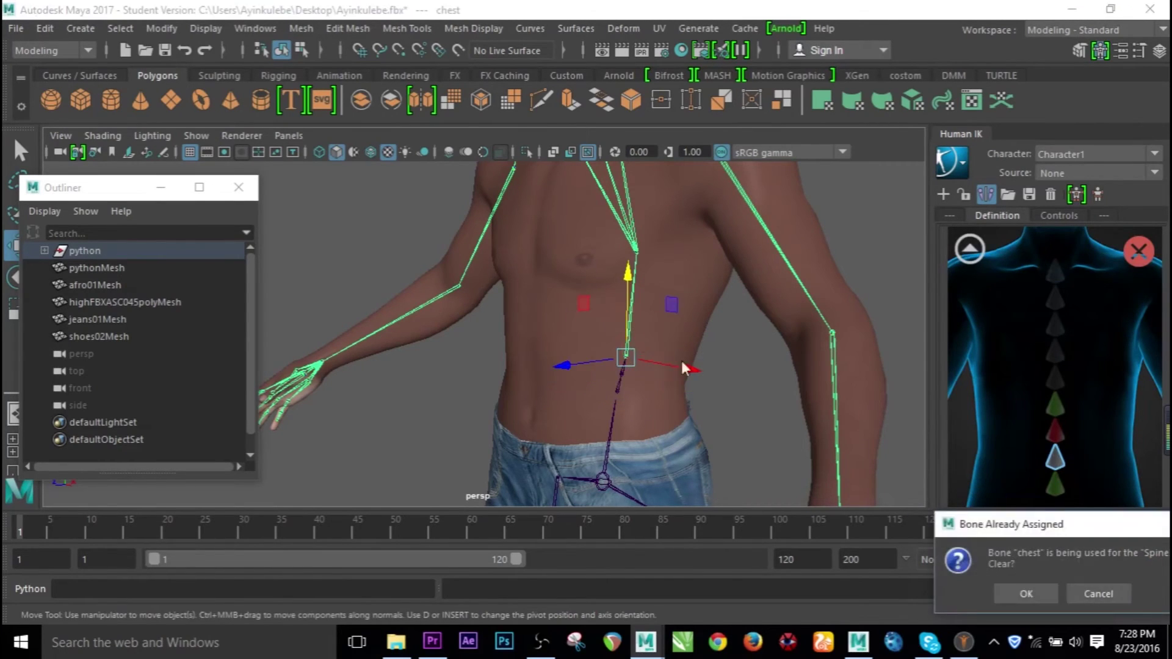
click(1056, 591)
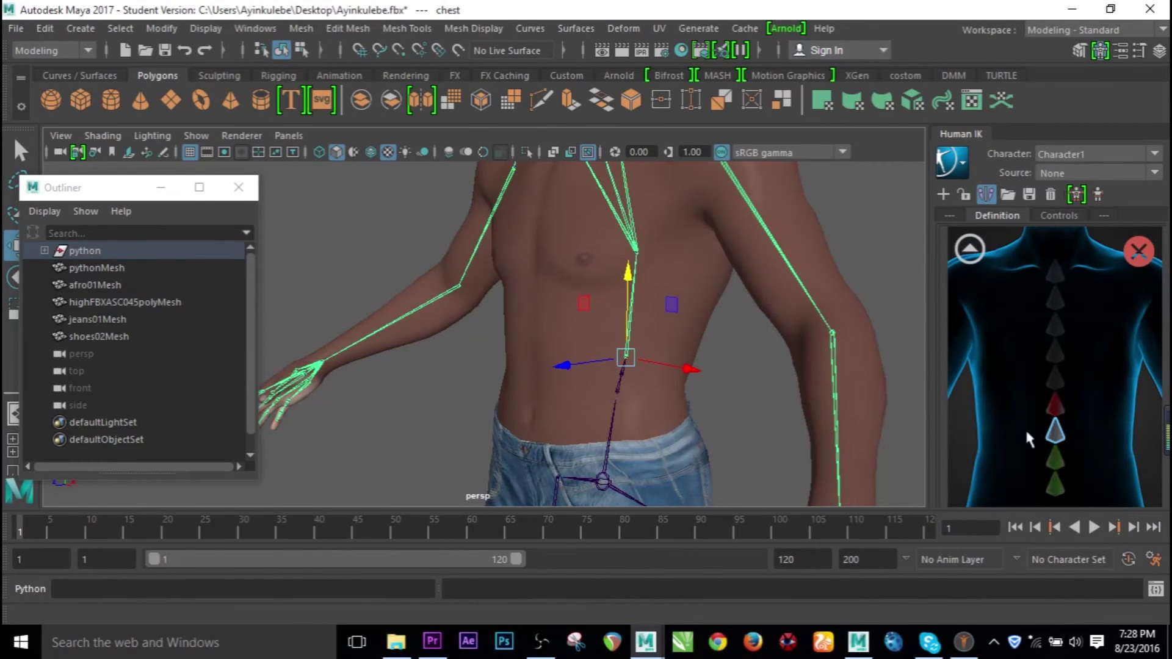
- Reassign the chestFBXASC0451 joint to the third spine slot from the base, clearing its existing assignment, and return to the full body view
alt+middle_drag(671, 305, 659, 420)
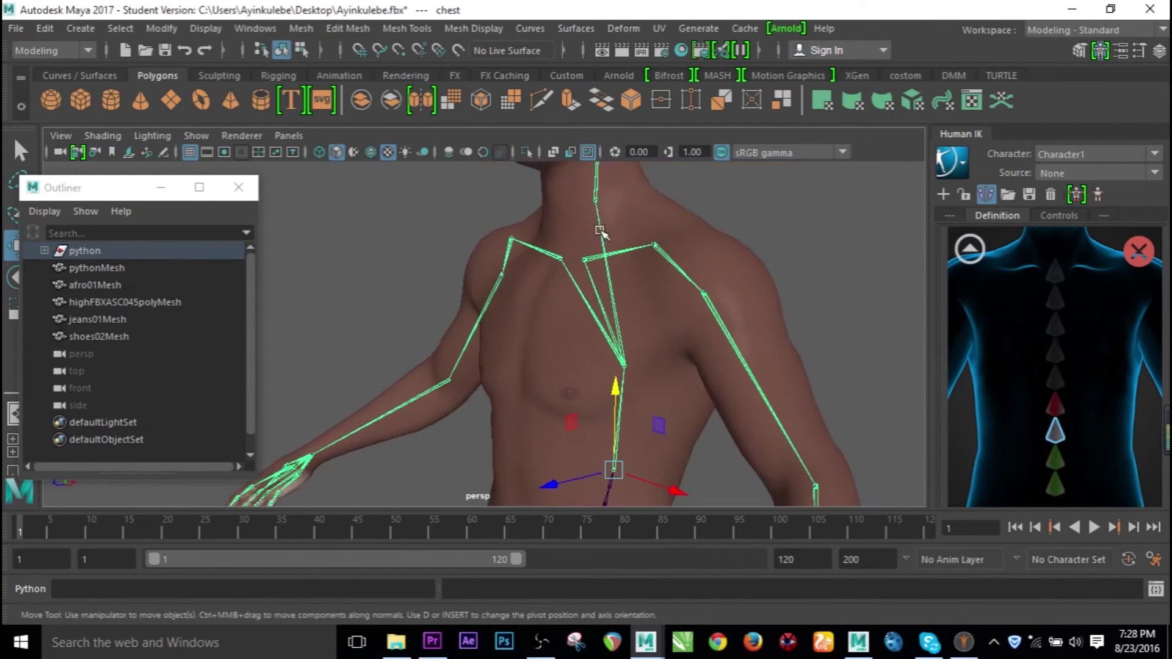
click(600, 232)
click(1028, 595)
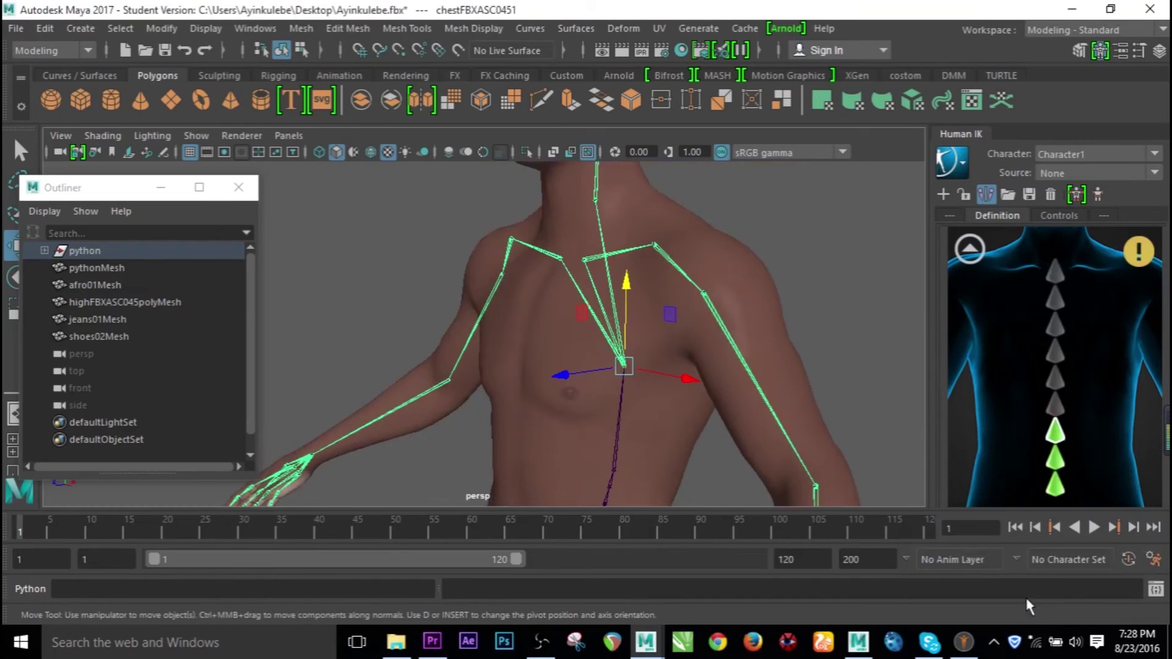
click(969, 249)
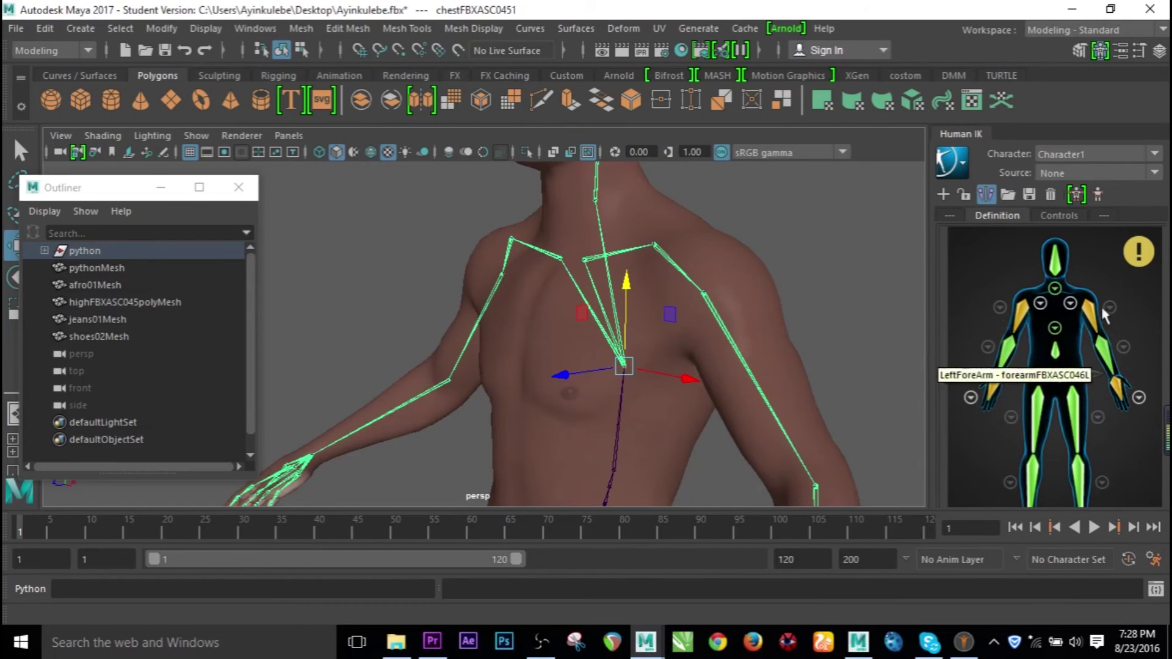
- Map the deltoidFBXASC046L and clavicleFBXASC046L joints in the detailed left shoulder view, and return to the full body view
scroll(723, 342, down, 5)
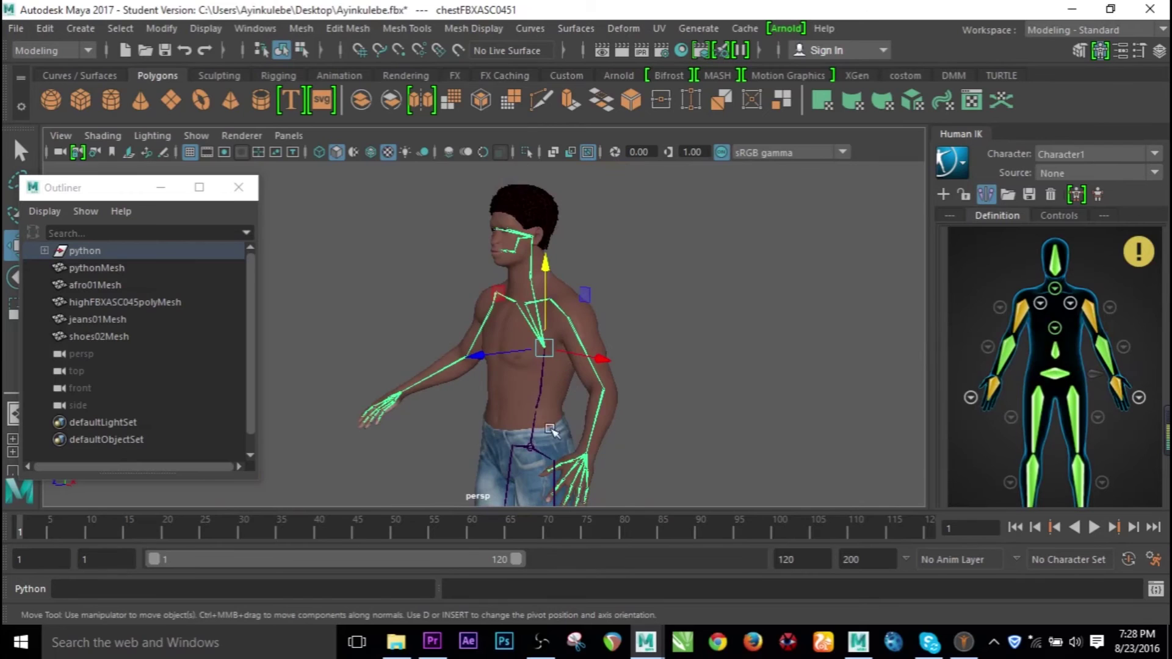
alt+drag(564, 378, 580, 287)
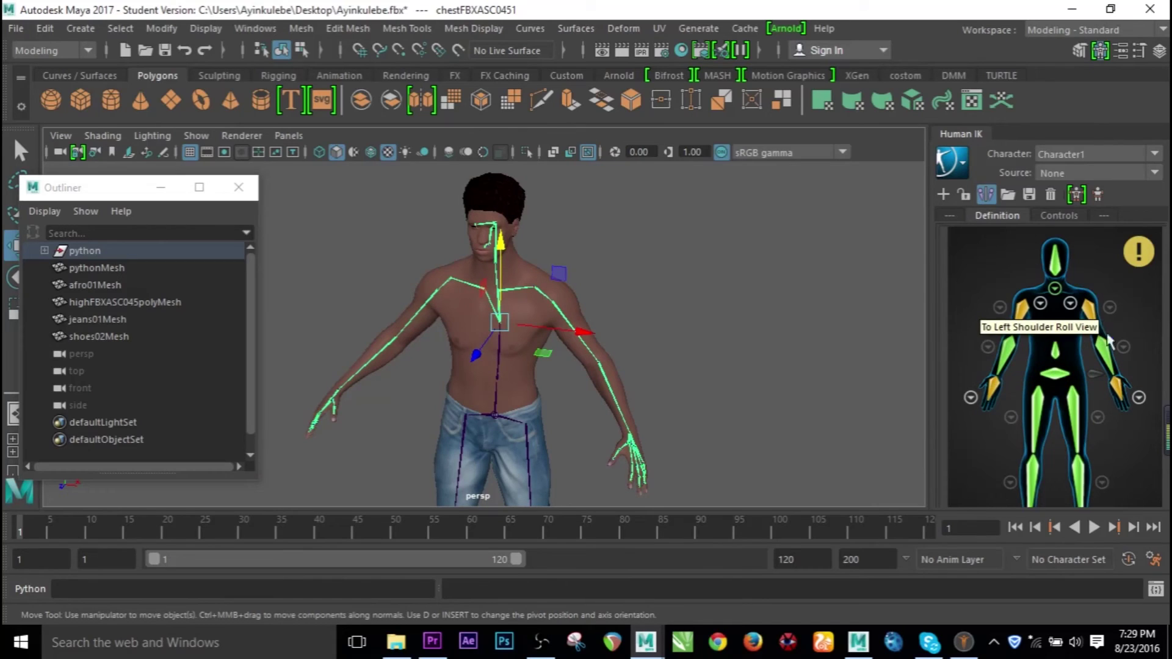
click(1070, 303)
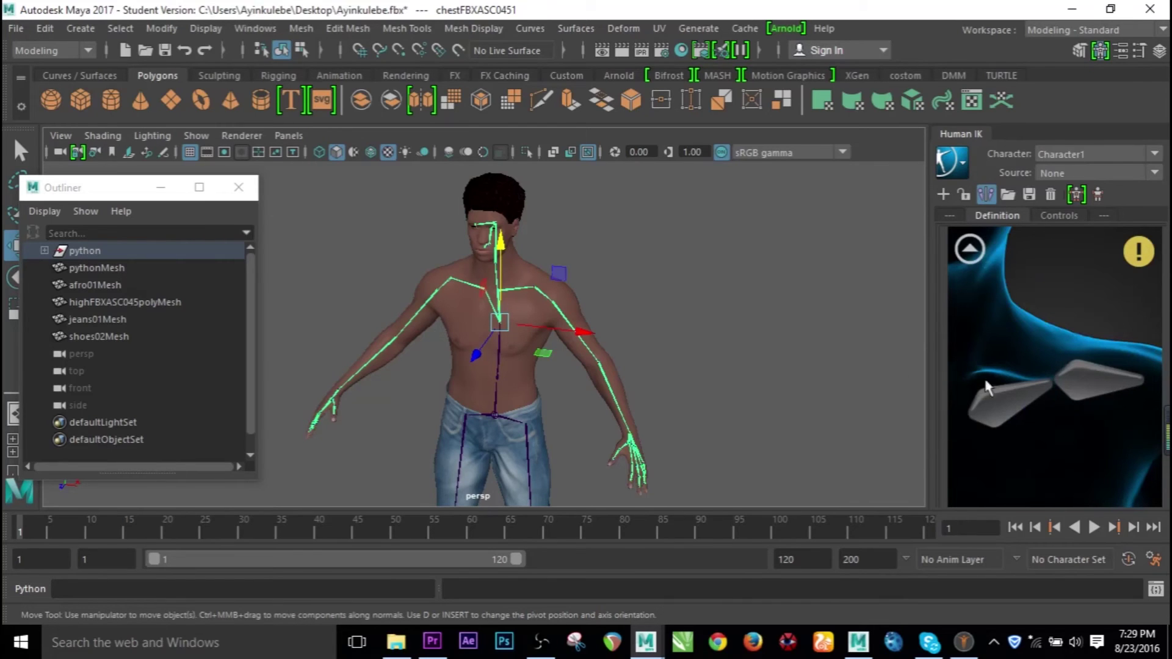
scroll(580, 305, up, 4)
scroll(570, 305, up, 1)
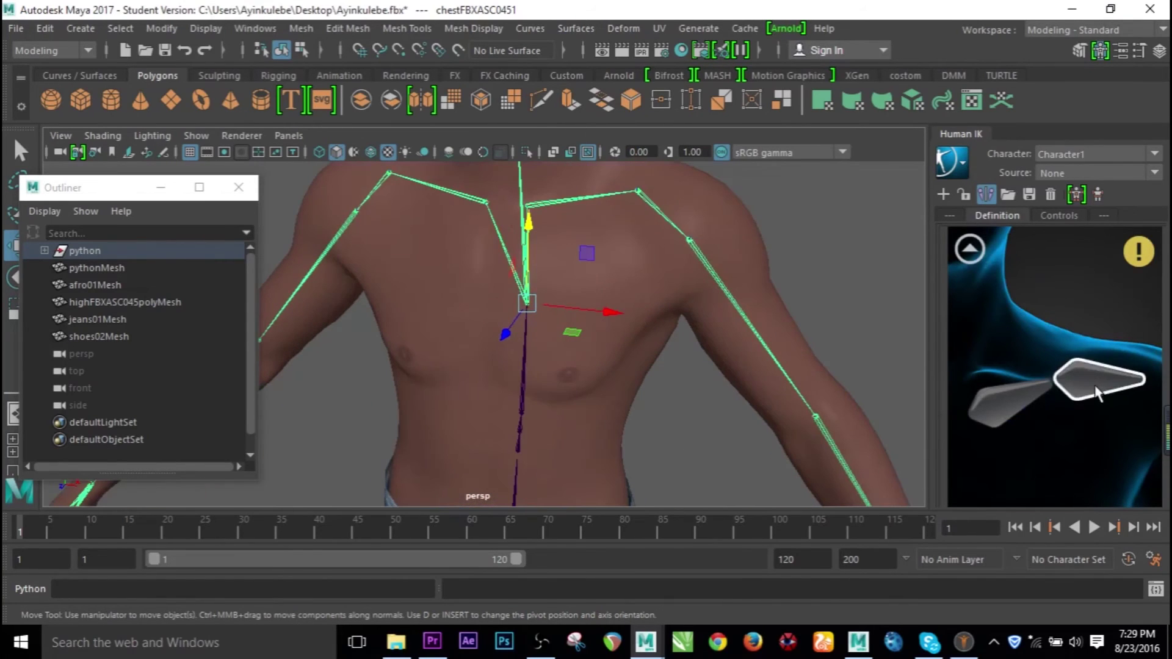
click(658, 209)
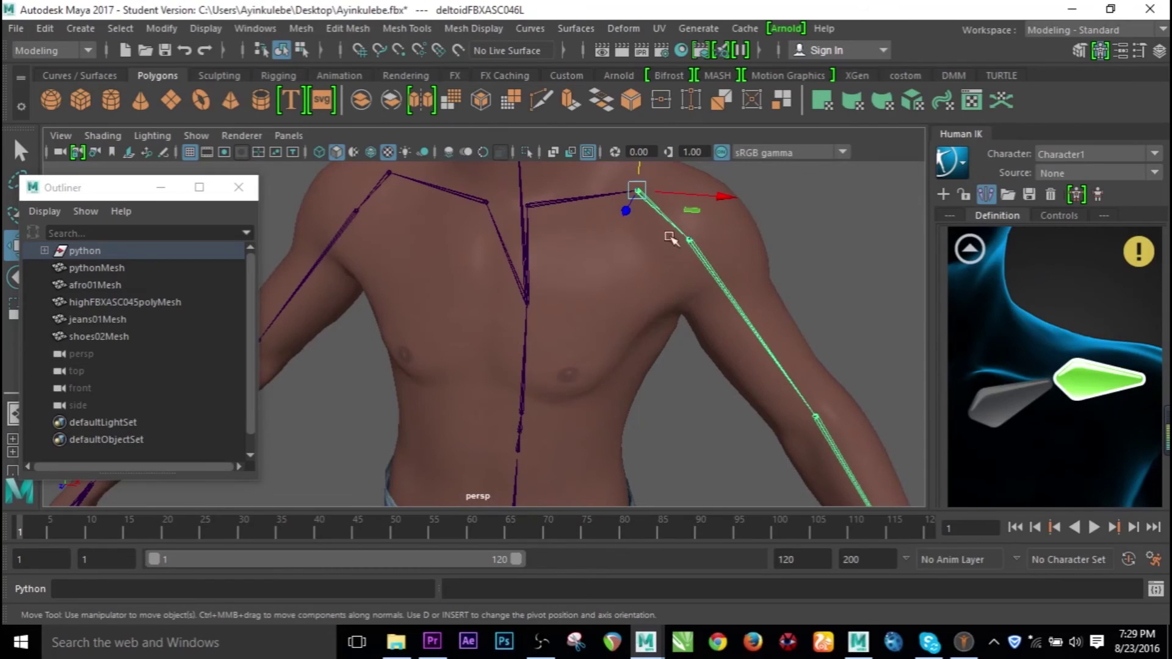
click(562, 207)
click(969, 249)
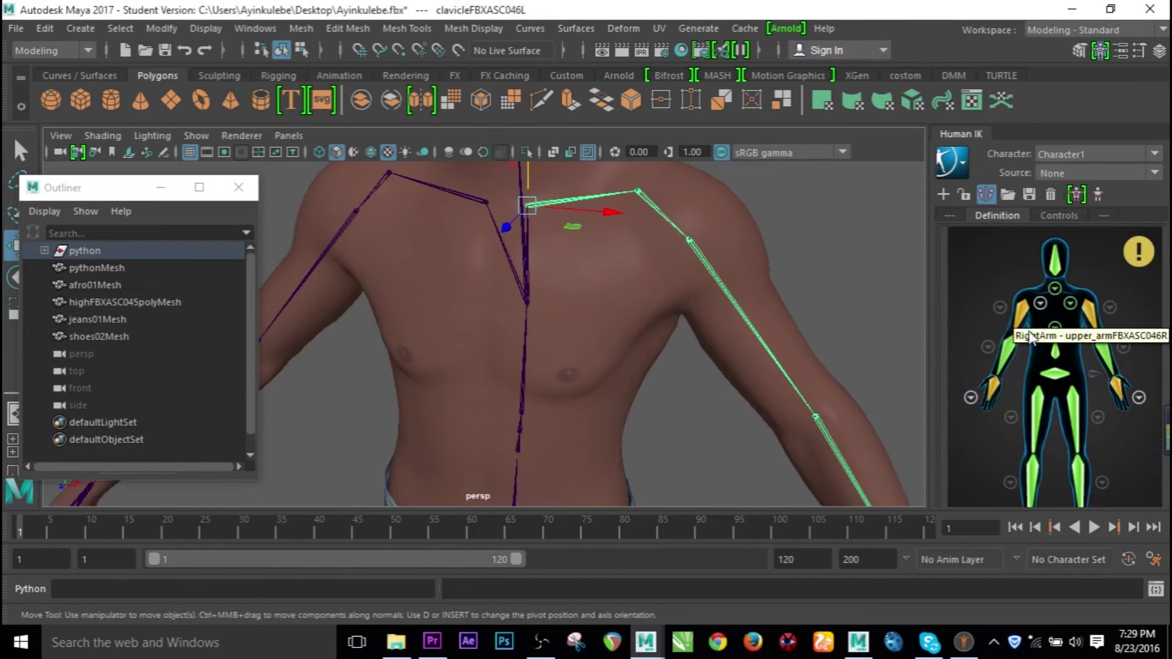
- Map the deltoidFBXASC046R and clavicleFBXASC046R joints in the detailed right shoulder view, and return to the full body view
click(1038, 302)
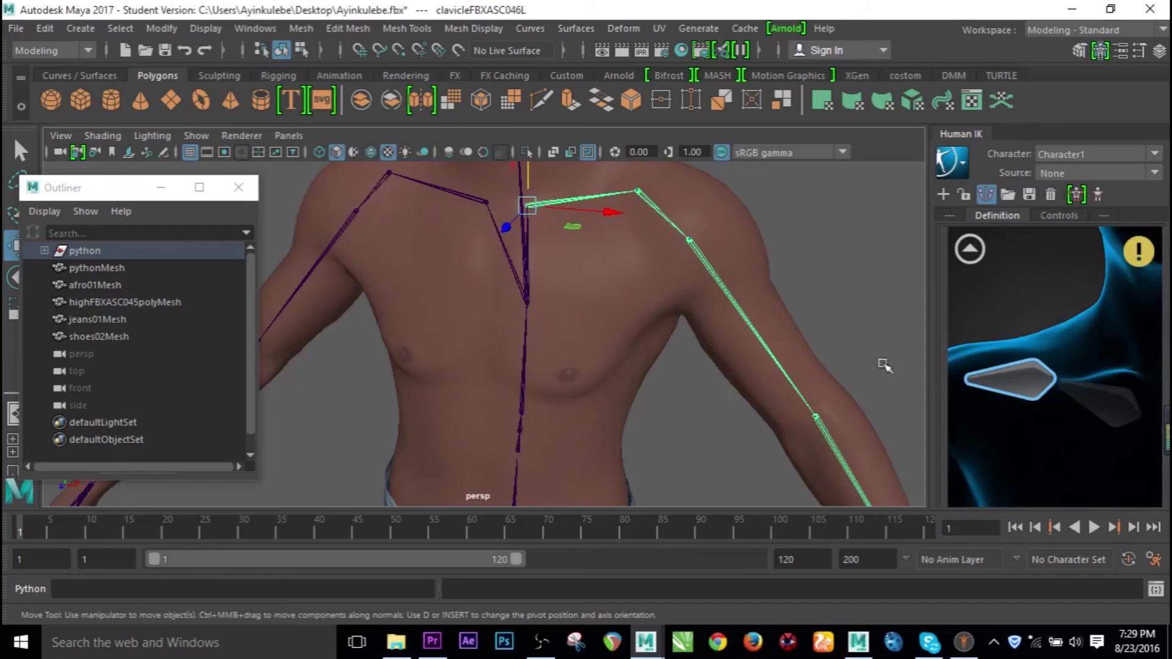
click(378, 184)
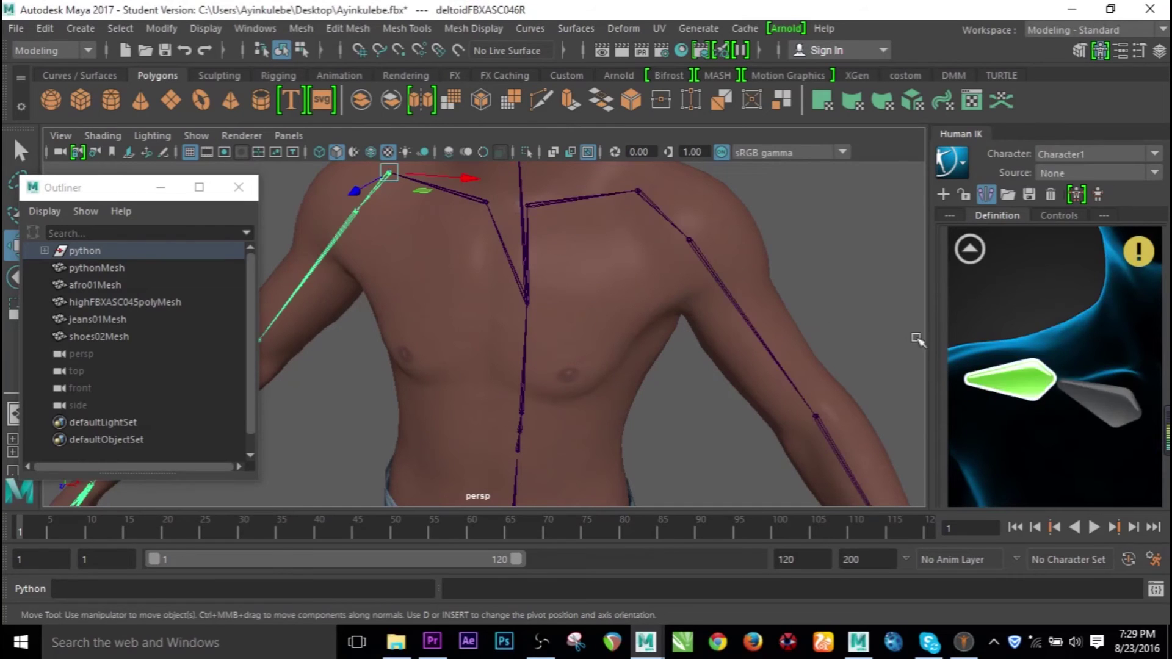
click(456, 194)
click(957, 263)
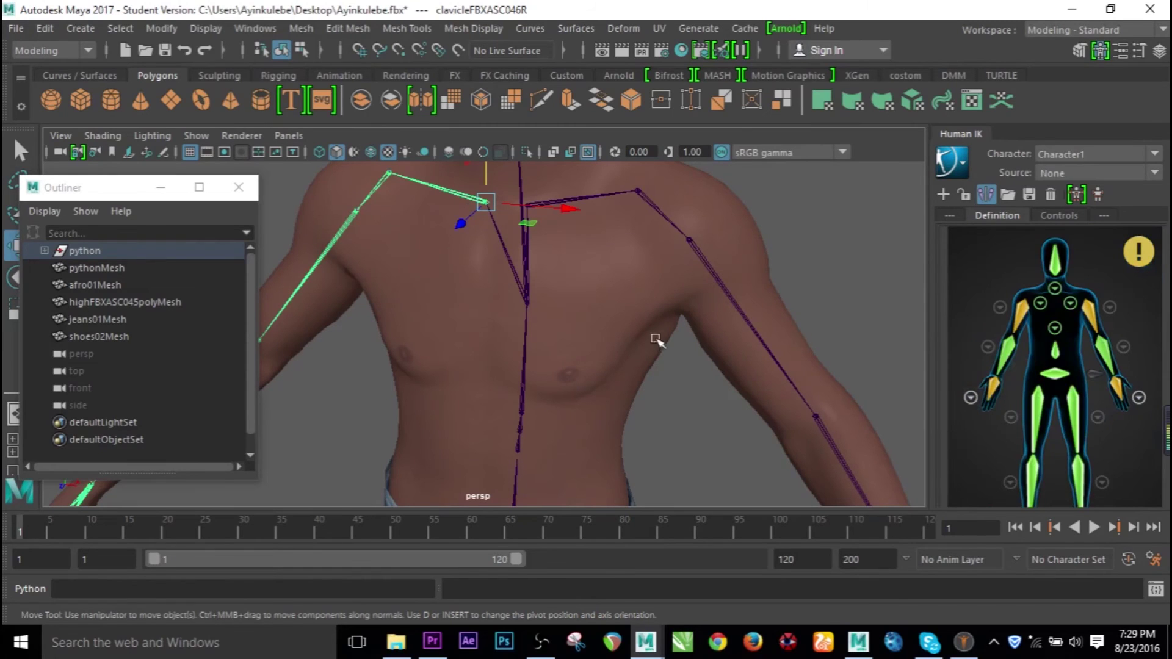
- Select the left deltoid joint for rotation, minimize the Outliner and show the character in the maximized front view
click(663, 220)
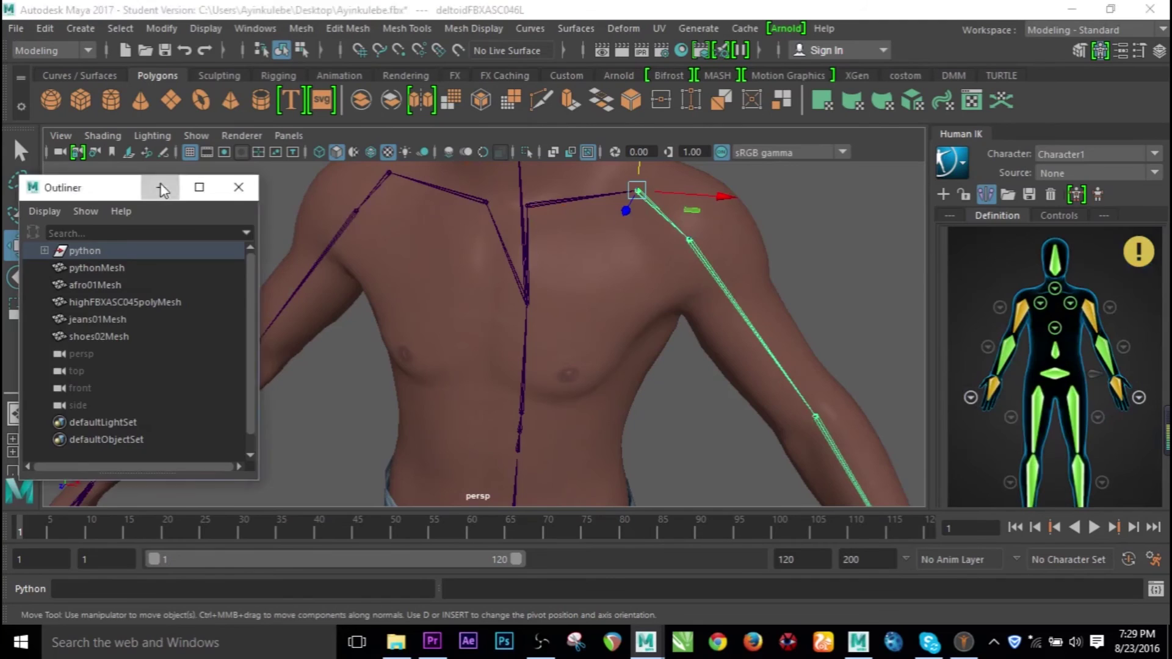
click(160, 187)
scroll(599, 301, down, 3)
alt+drag(517, 372, 580, 366)
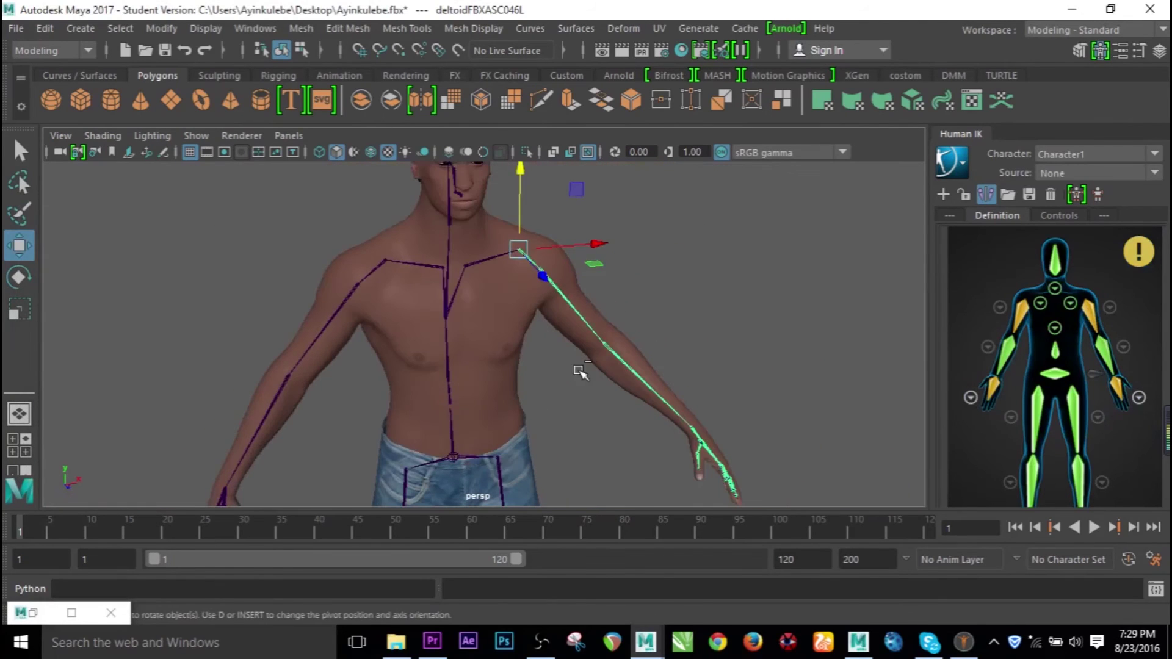
key(e)
alt+drag(690, 325, 633, 292)
key(space)
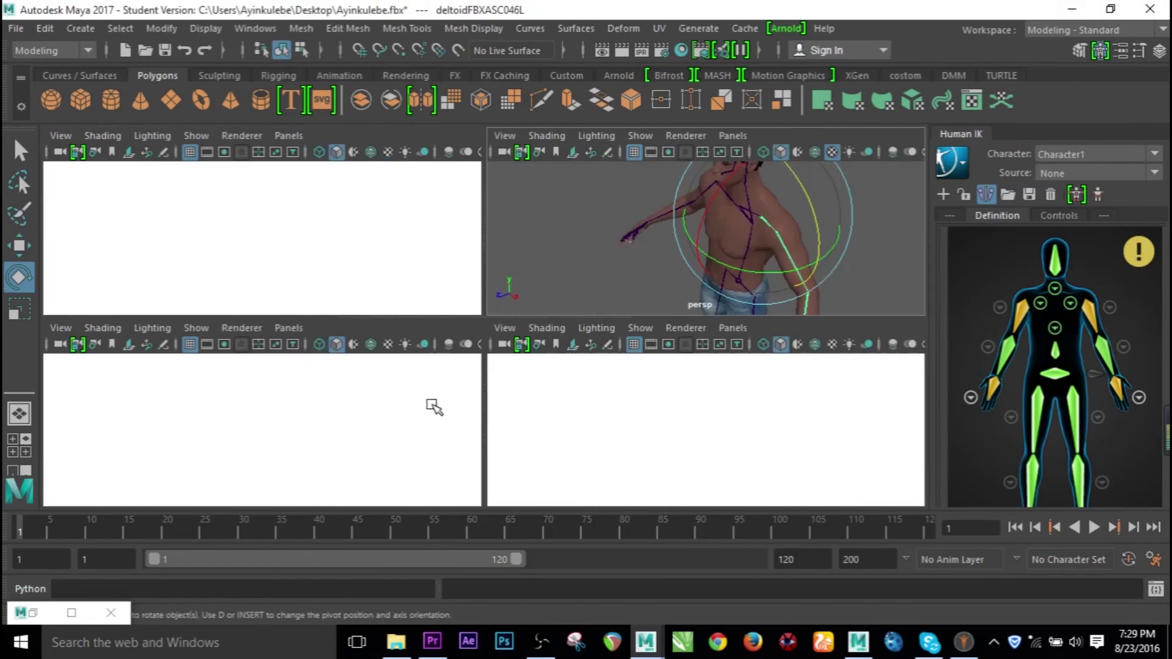
key(space)
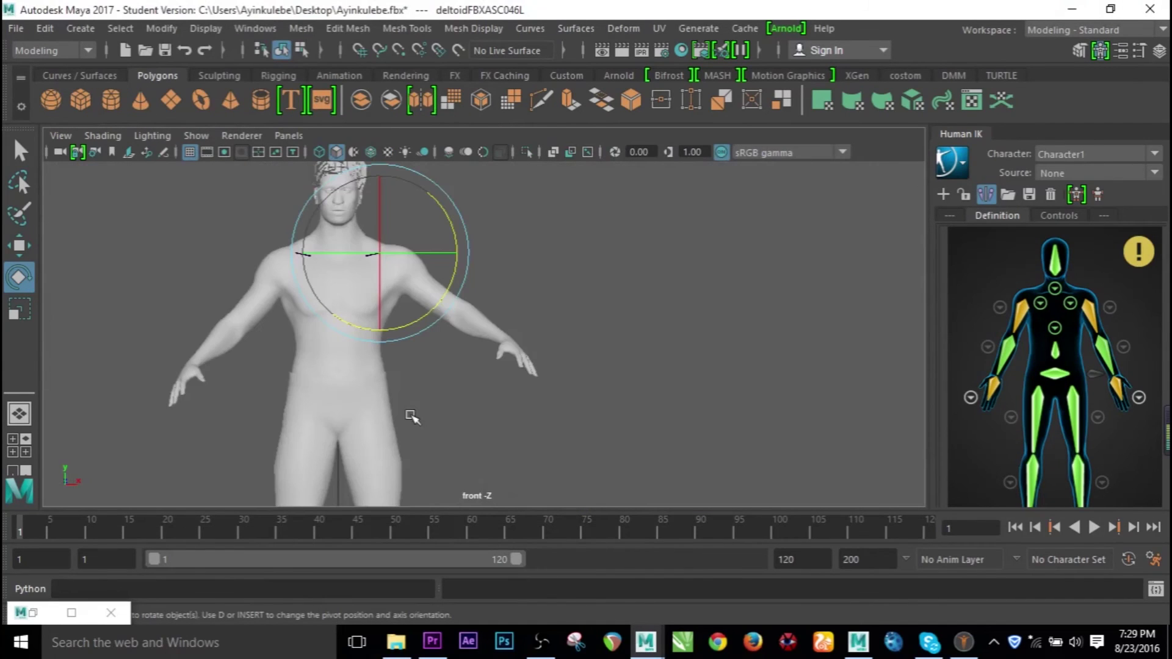
scroll(397, 230, up, 5)
- Undo the trial rotation of the left deltoid joint and rotate it slightly about its Z axis to raise the arm
alt+middle_drag(393, 227, 657, 425)
key(ctrl+z)
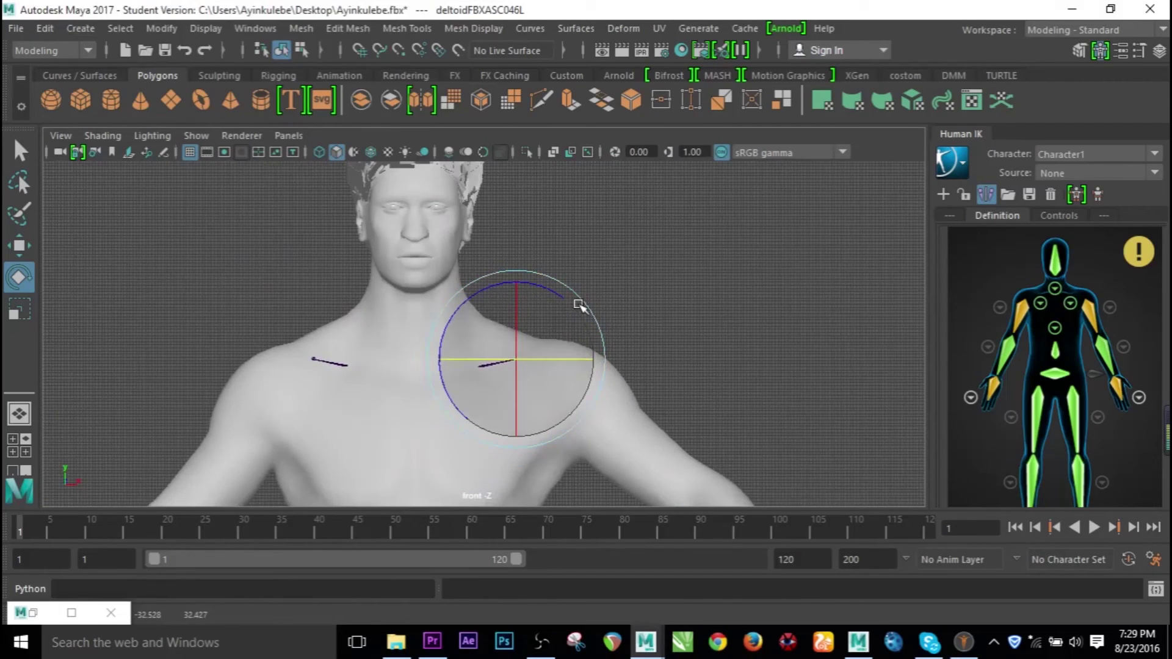
key(ctrl+z)
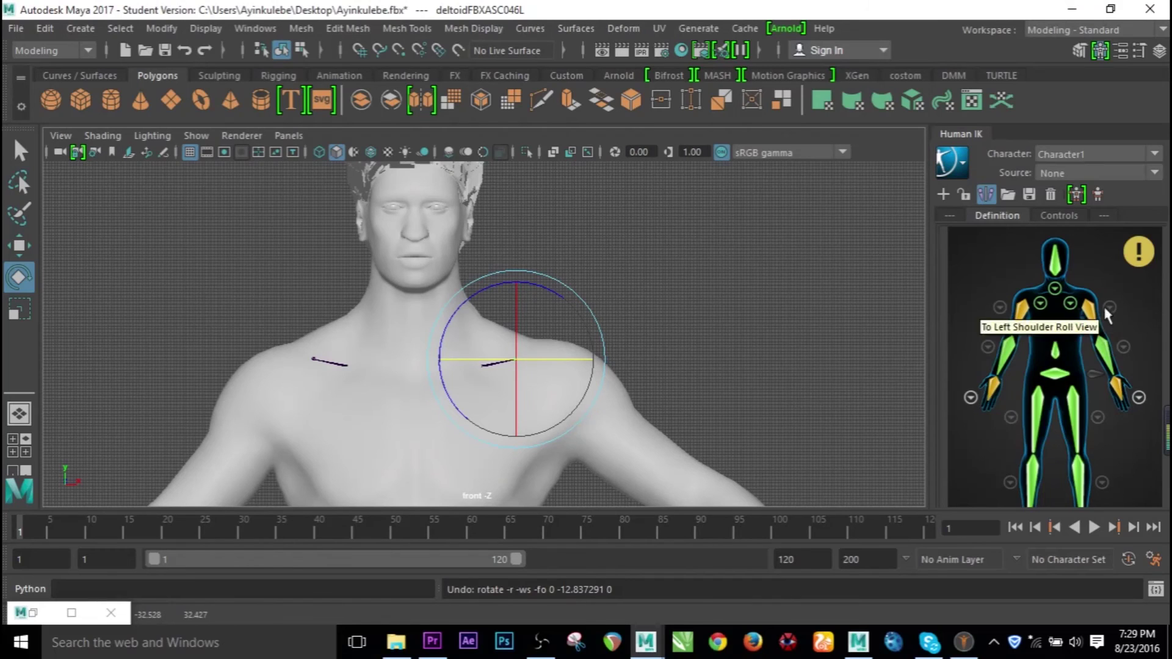
drag(444, 334, 445, 339)
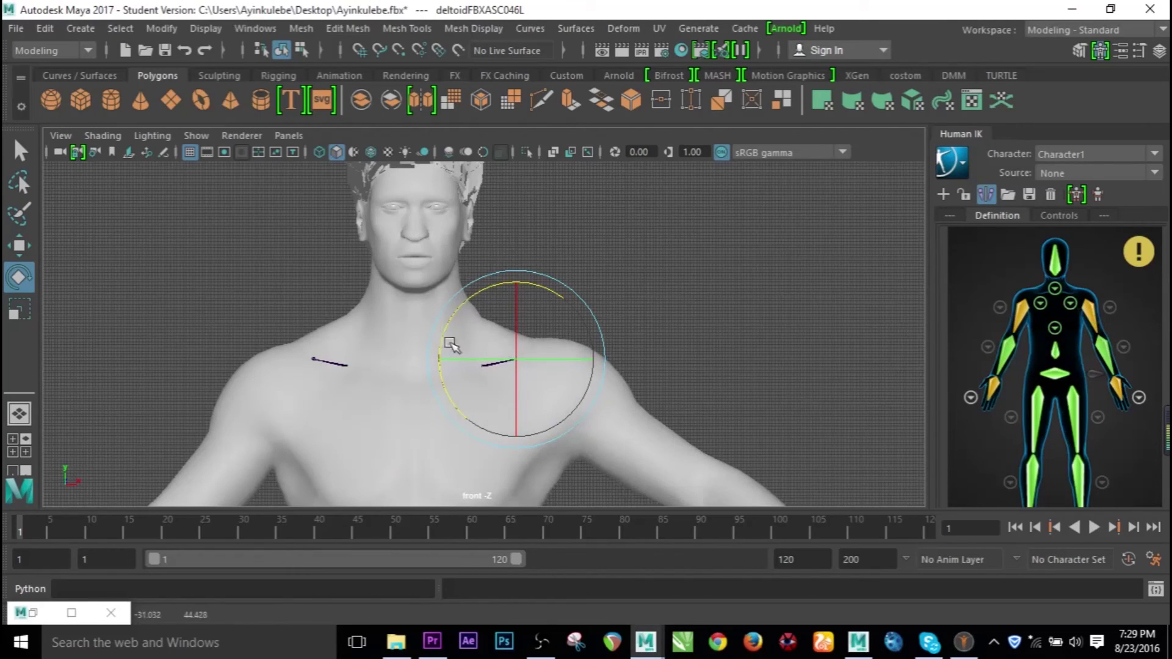
- Turn on X-Ray Joints shading in the front view
alt+middle_drag(510, 323, 426, 241)
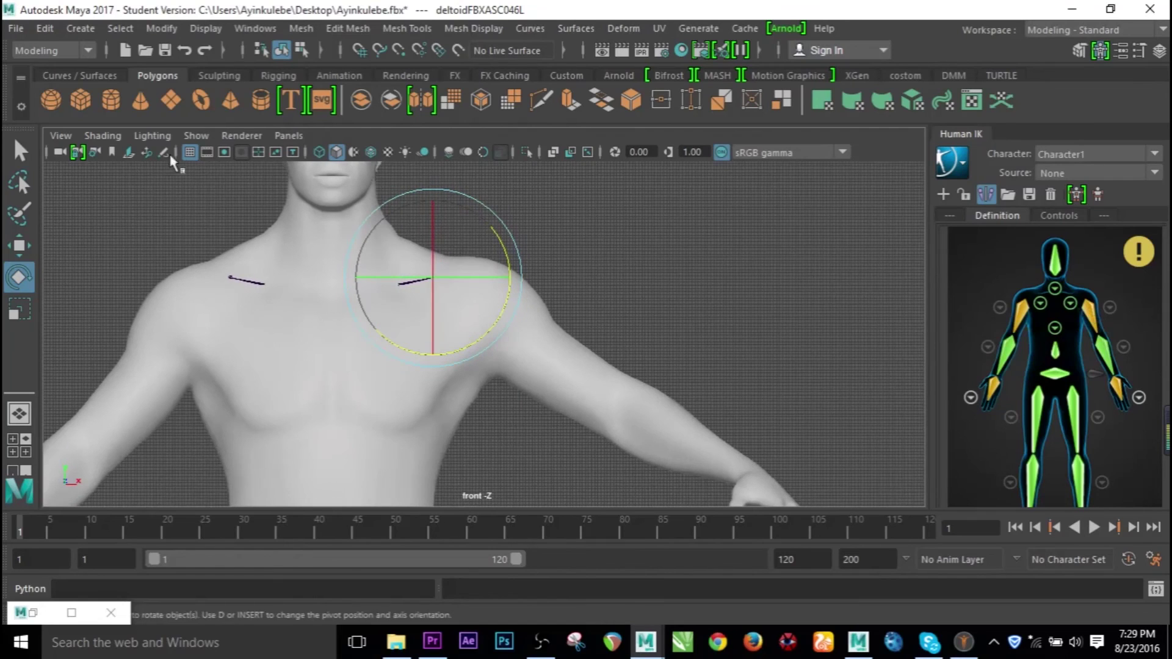
click(101, 136)
click(132, 348)
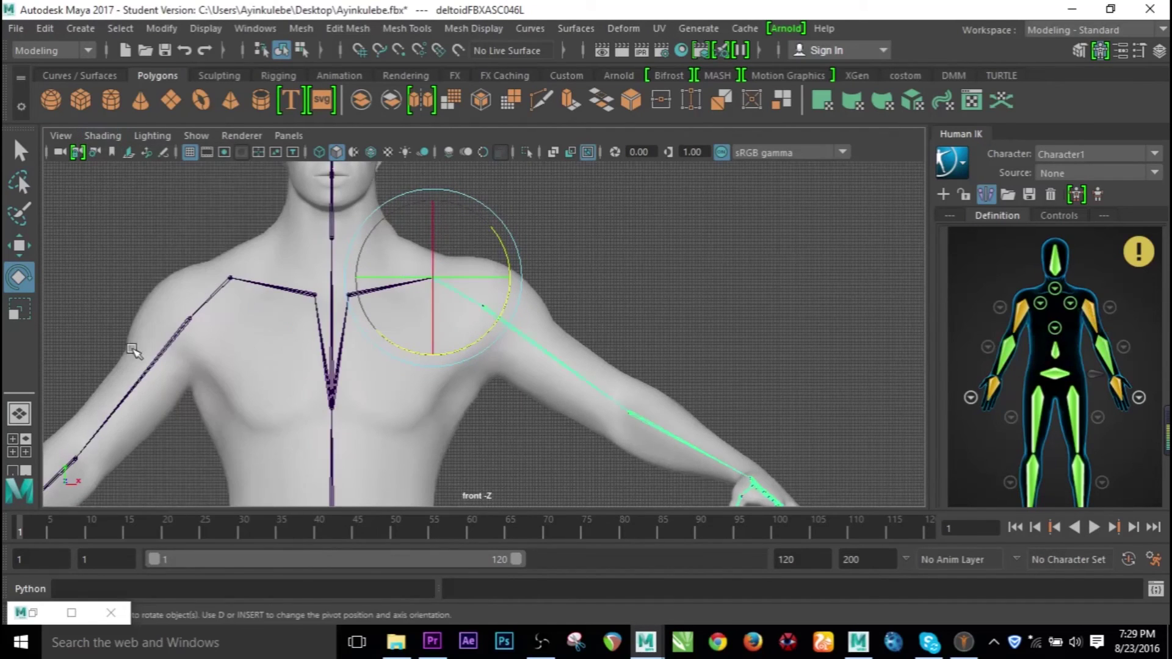
- Rotate the upper_armFBXASC046L joint in the front view until the left arm extends nearly horizontally
click(621, 294)
click(528, 336)
drag(542, 351, 563, 307)
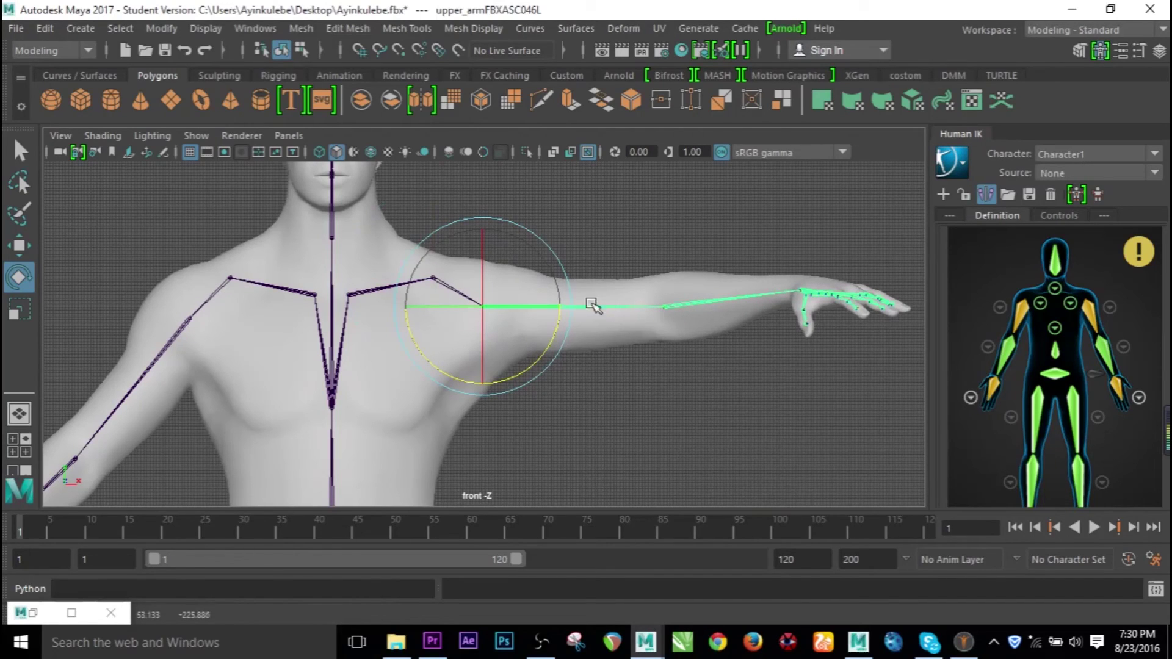
drag(555, 330, 555, 336)
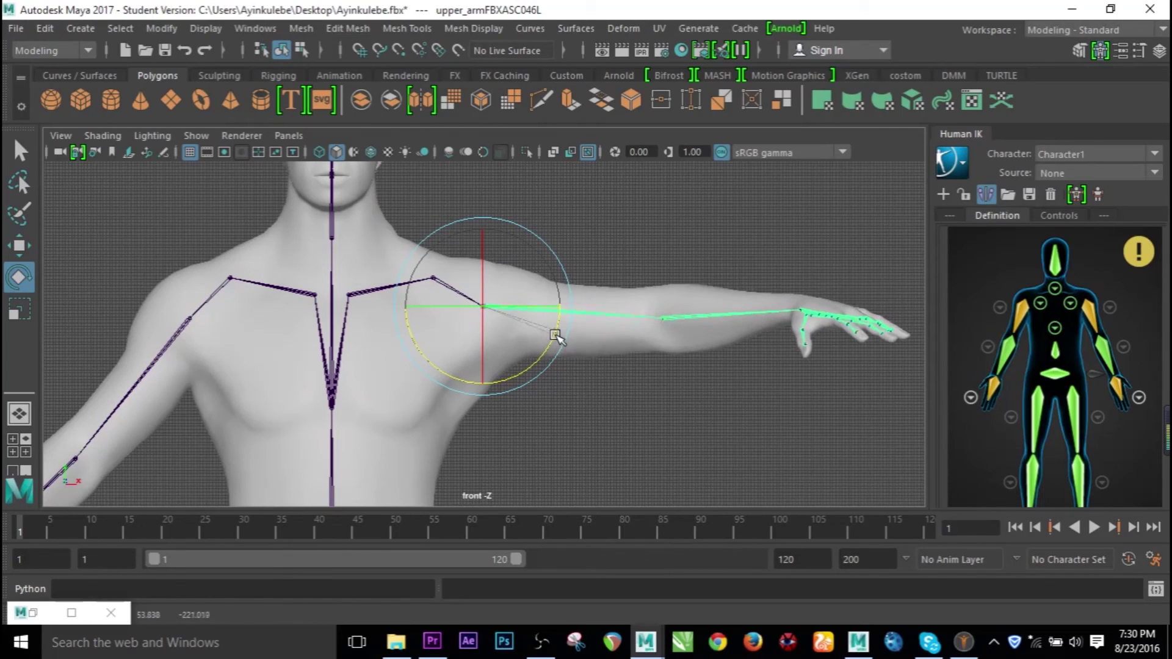
- Show the character in a maximized top view framed on the left arm, with X-Ray Joints shading turned on
key(space)
key(space)
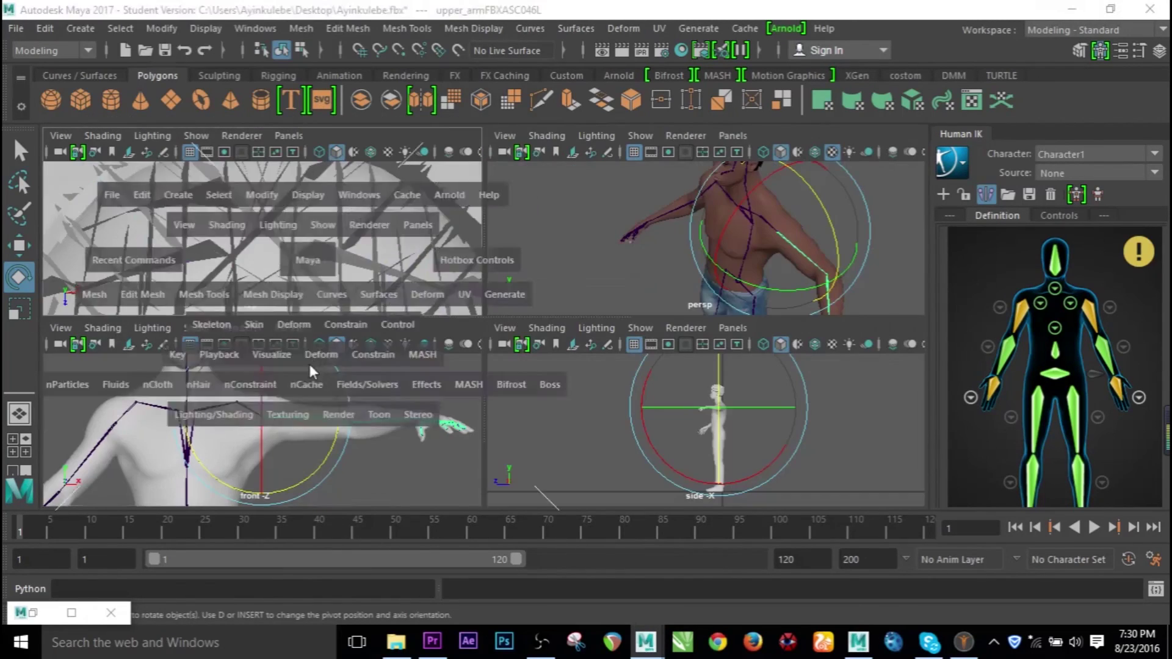
key(f)
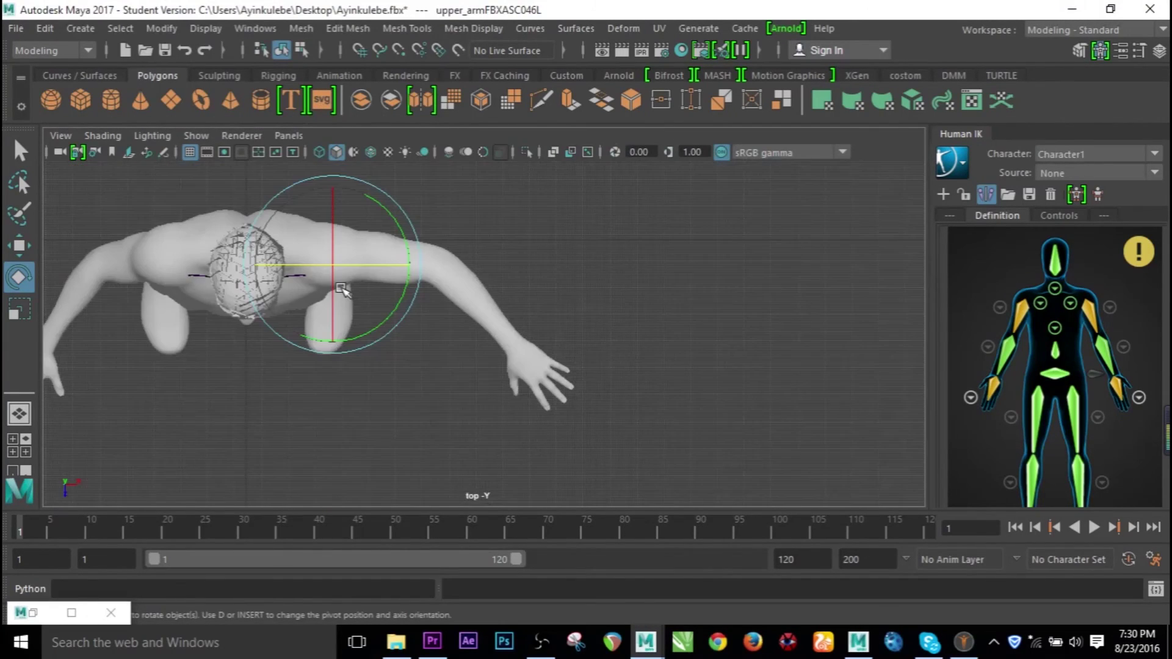
scroll(342, 290, up, 3)
click(103, 135)
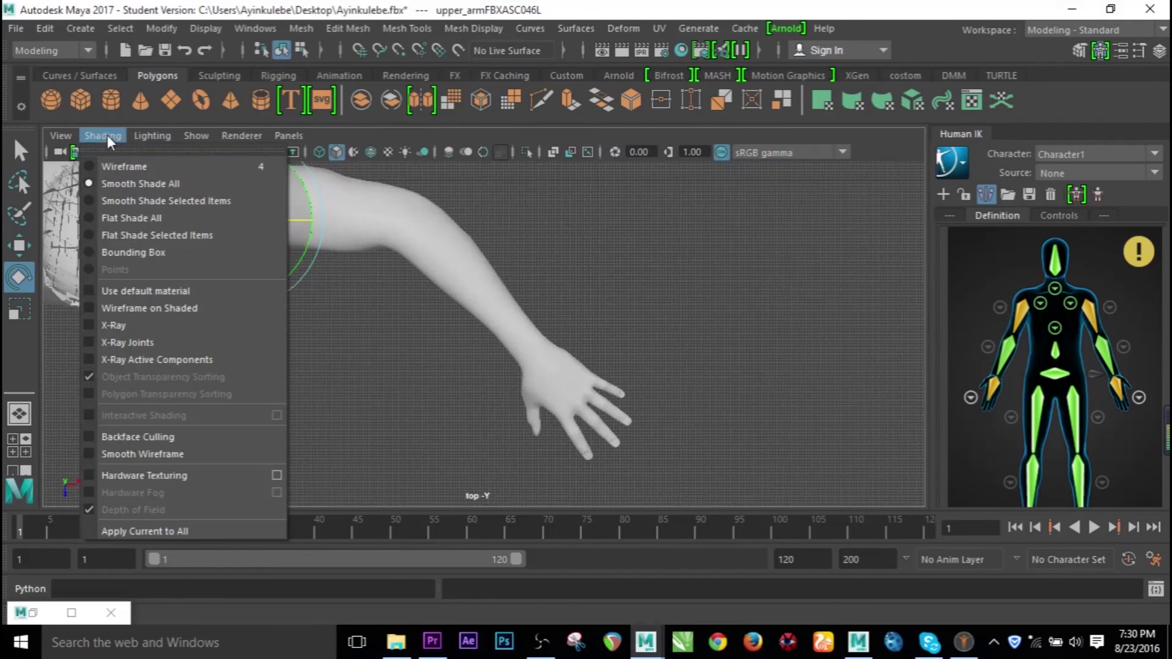
click(129, 345)
- Rotate the forearmFBXASC046L joint in the top view until the left forearm lines up straight with the upper arm
alt+middle_drag(342, 324, 440, 412)
click(515, 330)
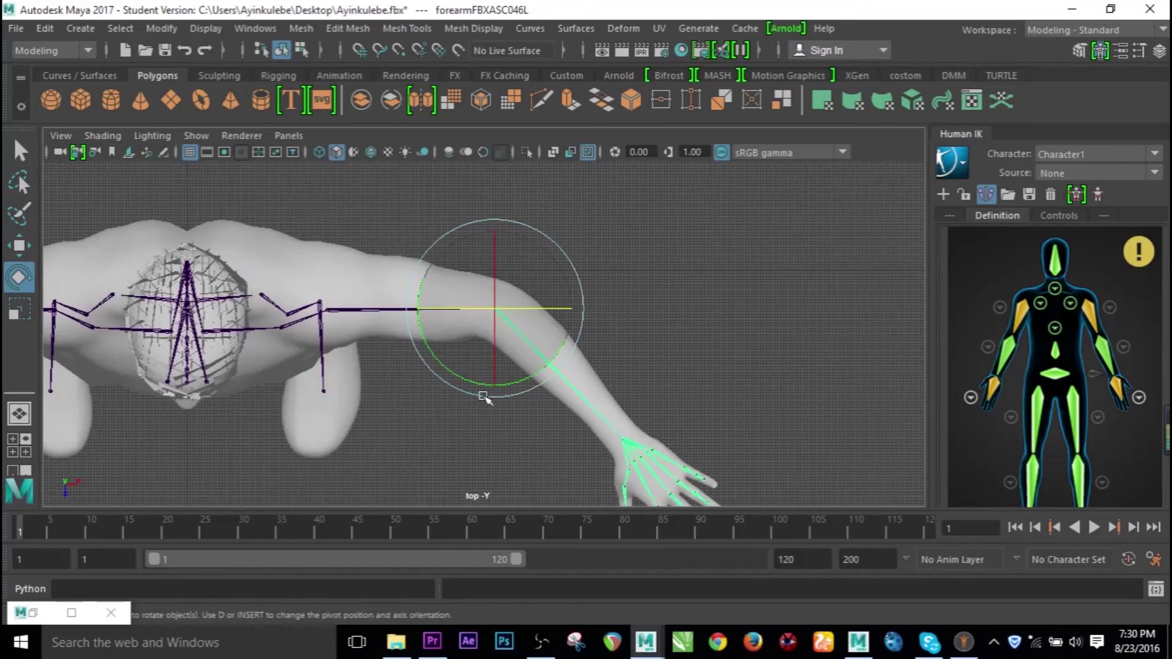
drag(455, 373, 509, 376)
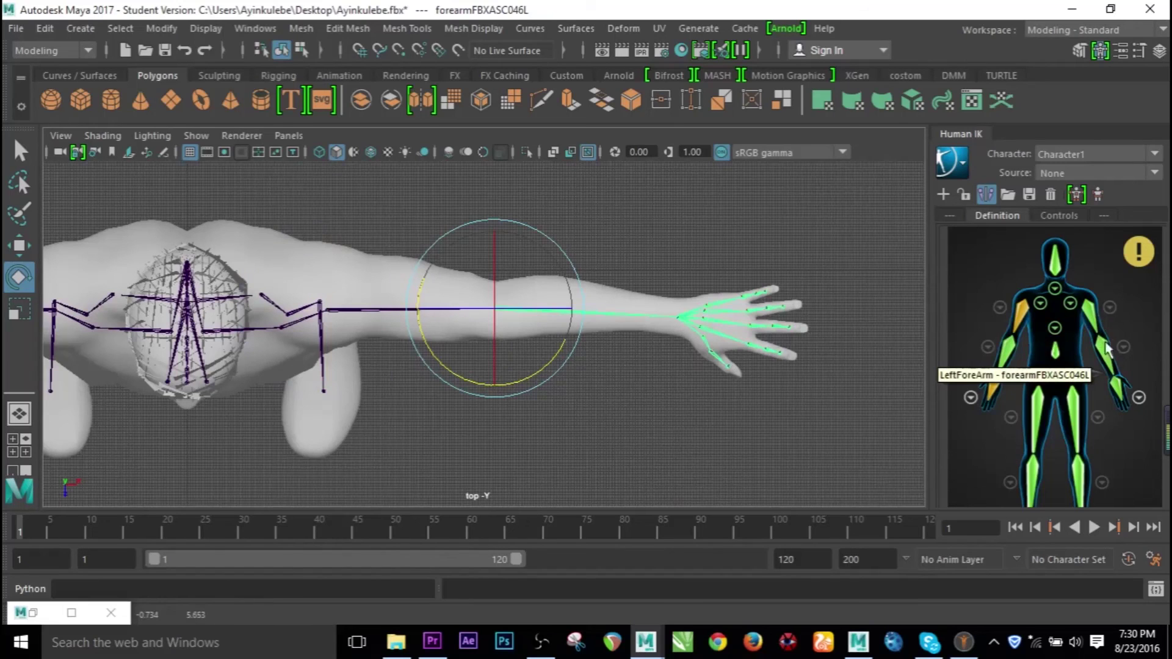
- Rotate the upper_armFBXASC046R joint in the maximized front view until the right arm extends nearly horizontally
alt+middle_drag(587, 316, 995, 307)
key(space)
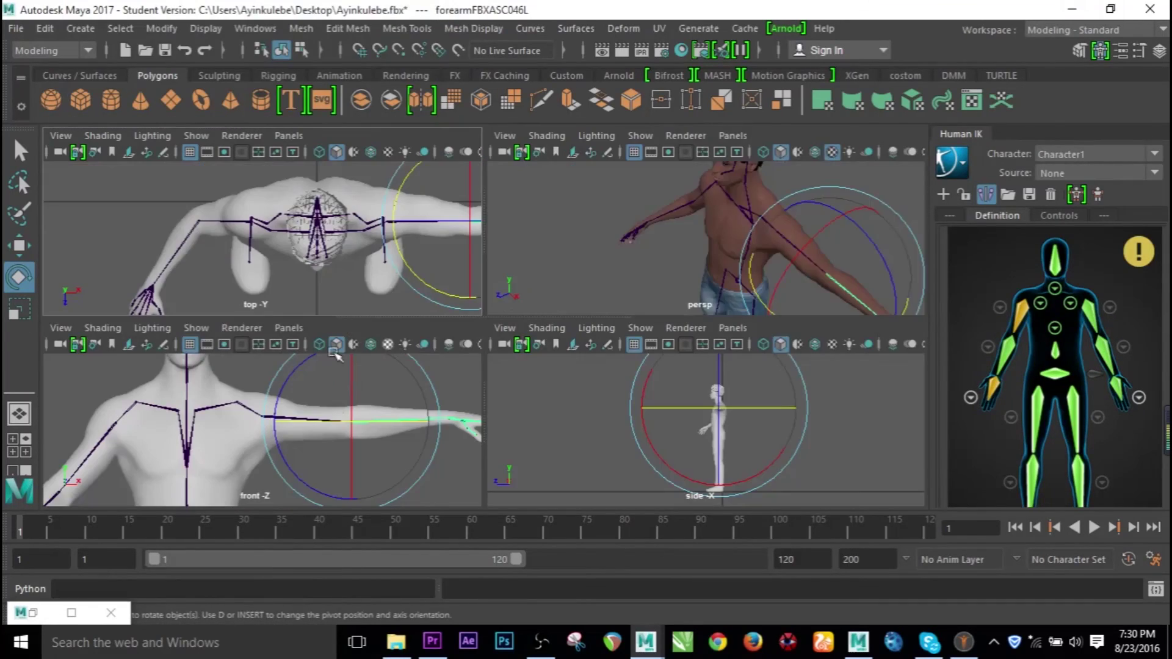
key(space)
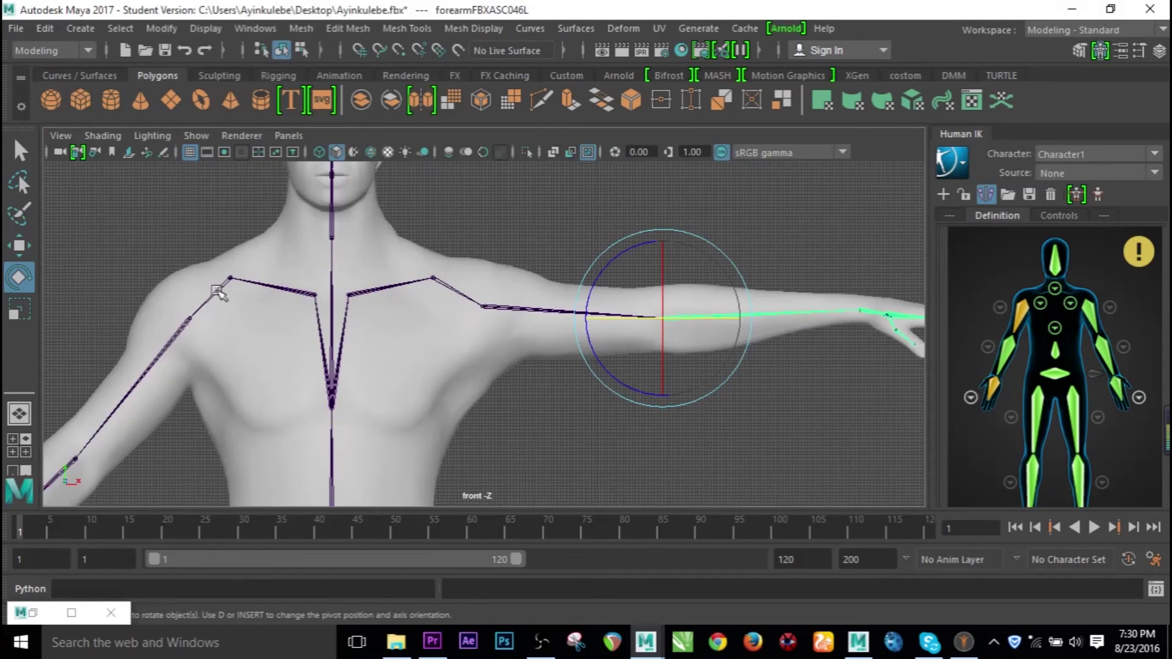
click(214, 293)
drag(295, 327, 278, 336)
alt+middle_drag(354, 339, 761, 281)
drag(540, 309, 514, 274)
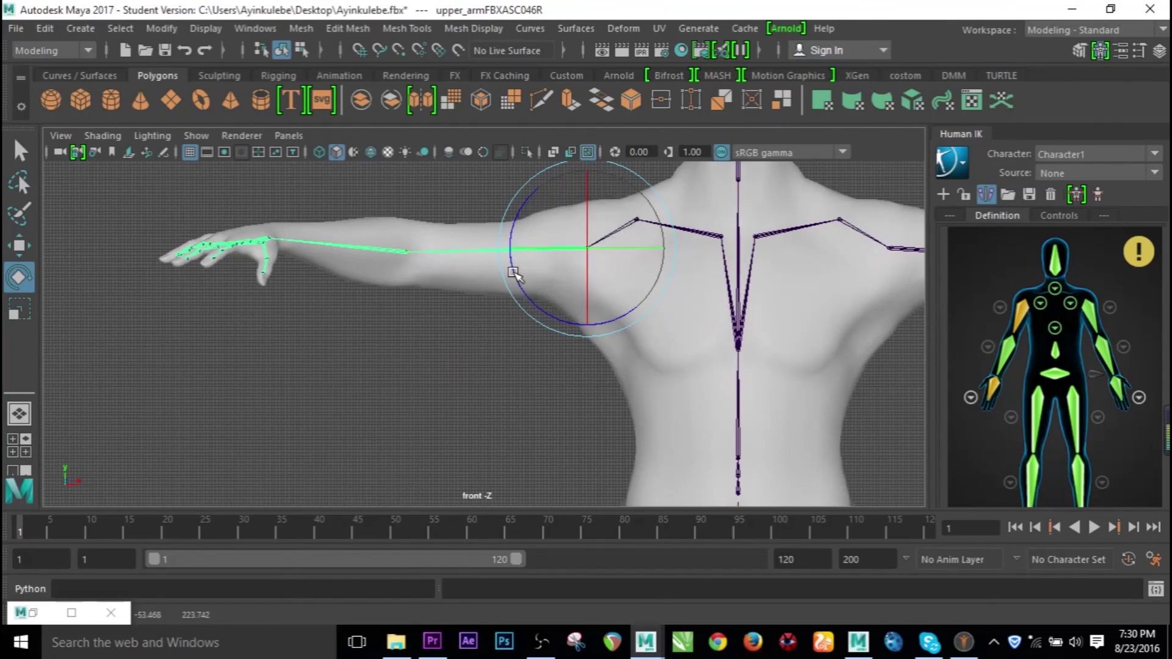
- Rotate the forearmFBXASC046R joint in the maximized top view until the right forearm lines up straight with the upper arm
key(space)
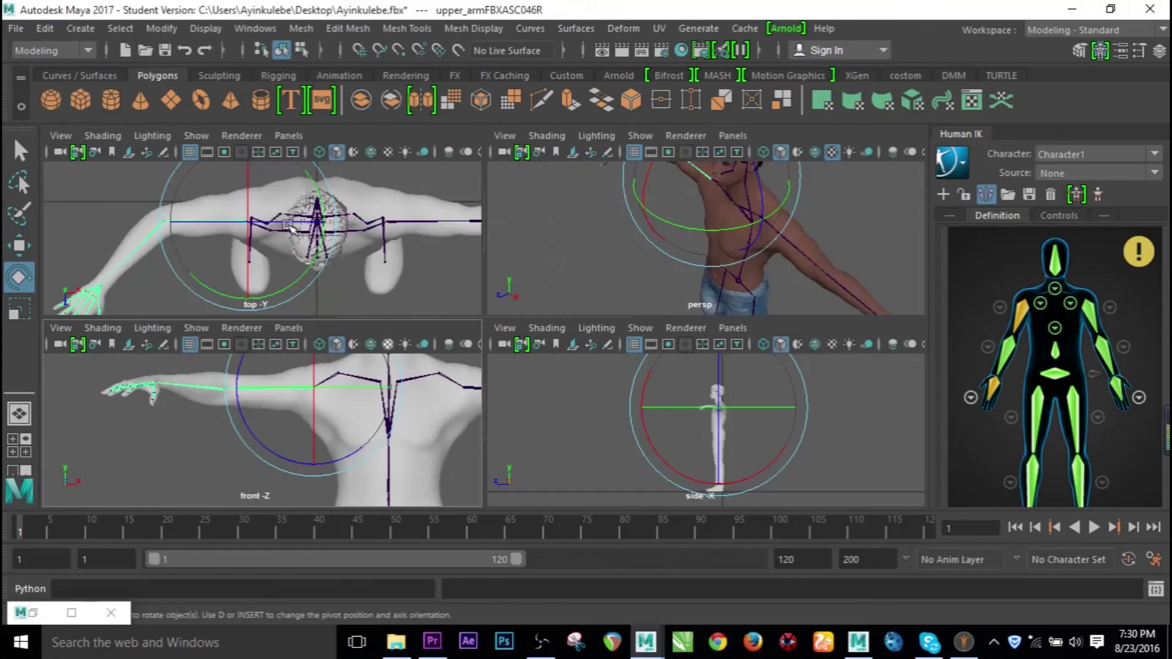
key(space)
click(283, 308)
mouse_move(323, 365)
mouse_down()
mouse_move(270, 375)
mouse_move(308, 369)
mouse_up()
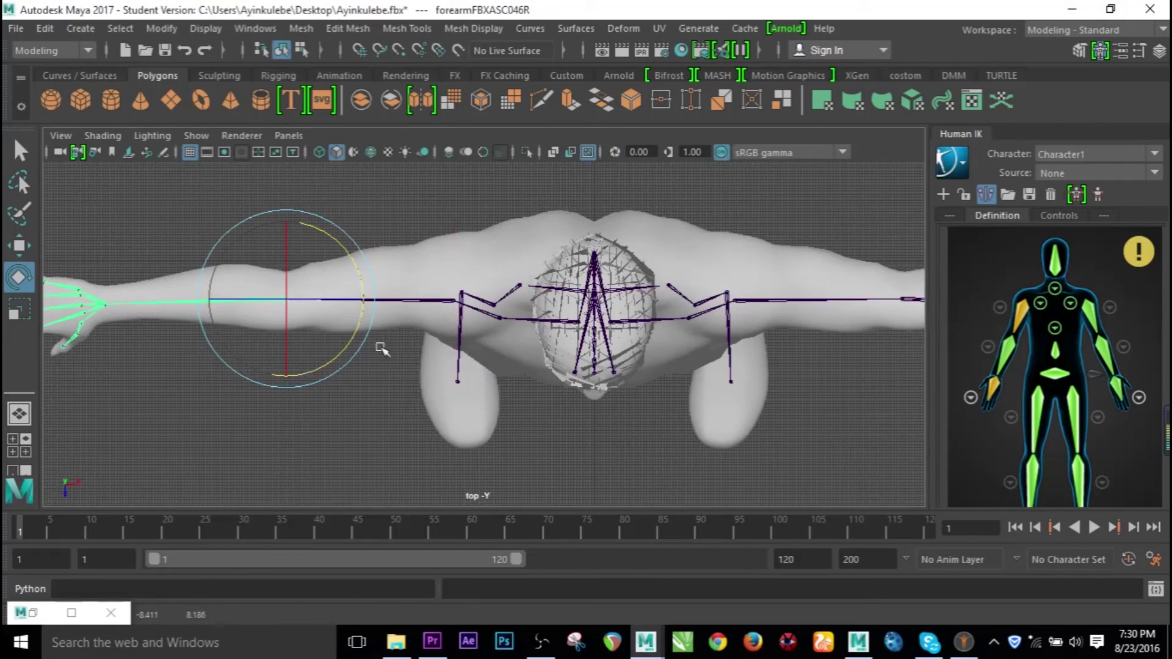
- Fine-tune the right arm's alignment in the top view by slightly rotating the deltoidFBXASC046R and upper_armFBXASC046R joints
click(487, 307)
drag(450, 369, 482, 394)
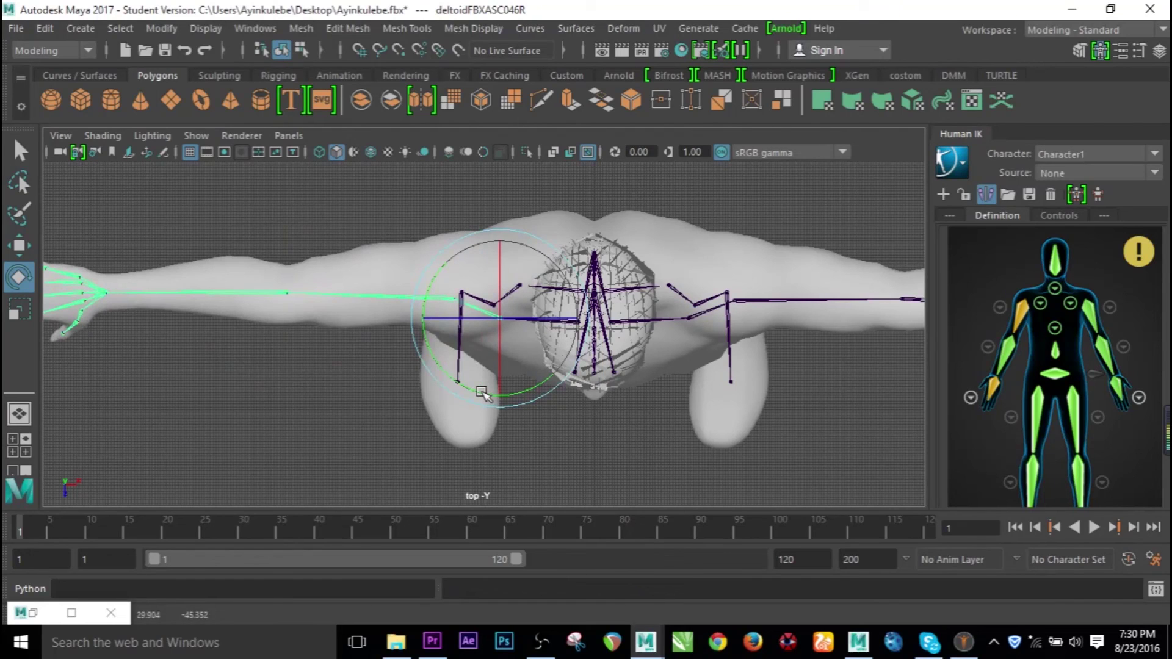
click(360, 298)
drag(415, 366, 422, 375)
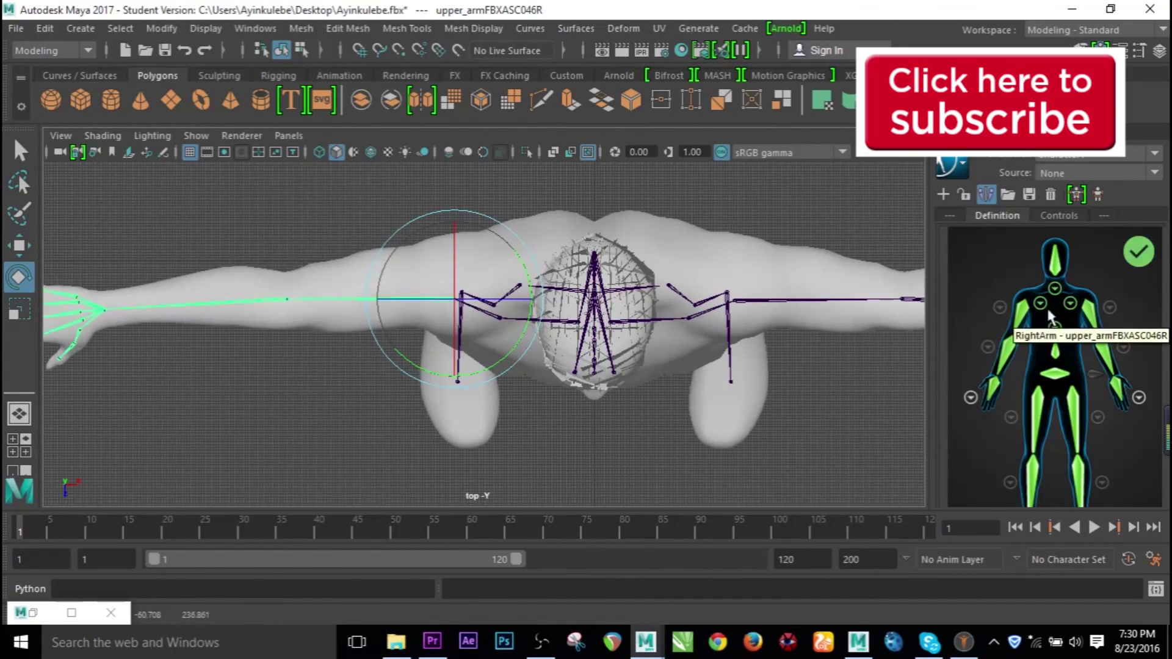